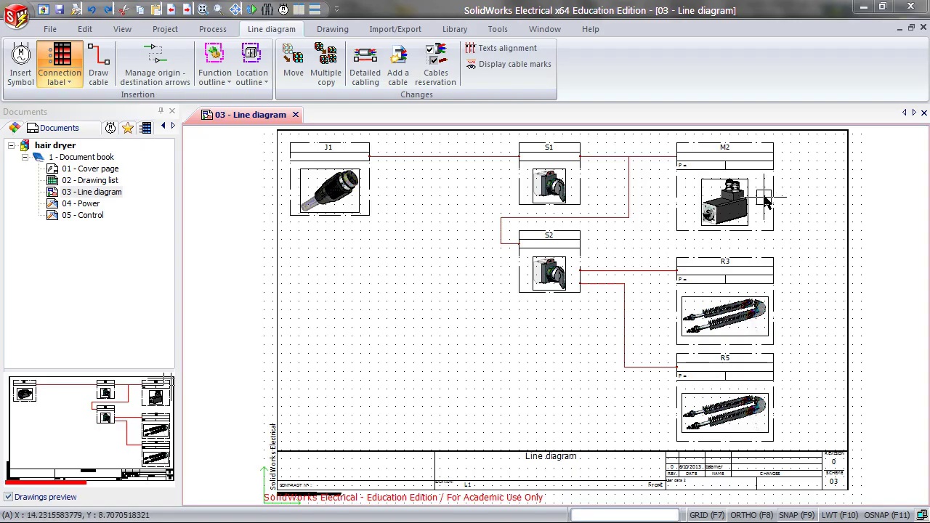
Copy the EW_SY_Motor2 symbol matching M2 in the Symbols manager, filtered by the description "motor", and paste a duplicate into the library.
left_click(765, 200)
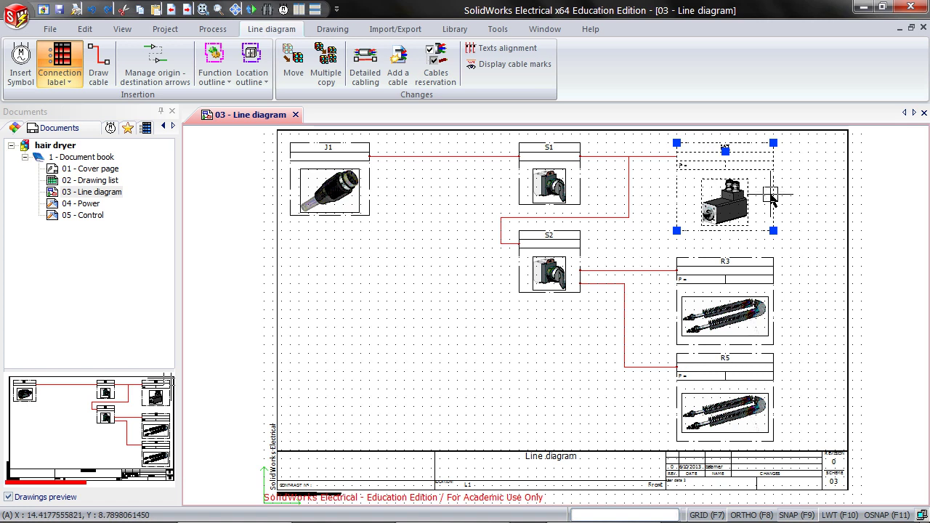
left_click(456, 30)
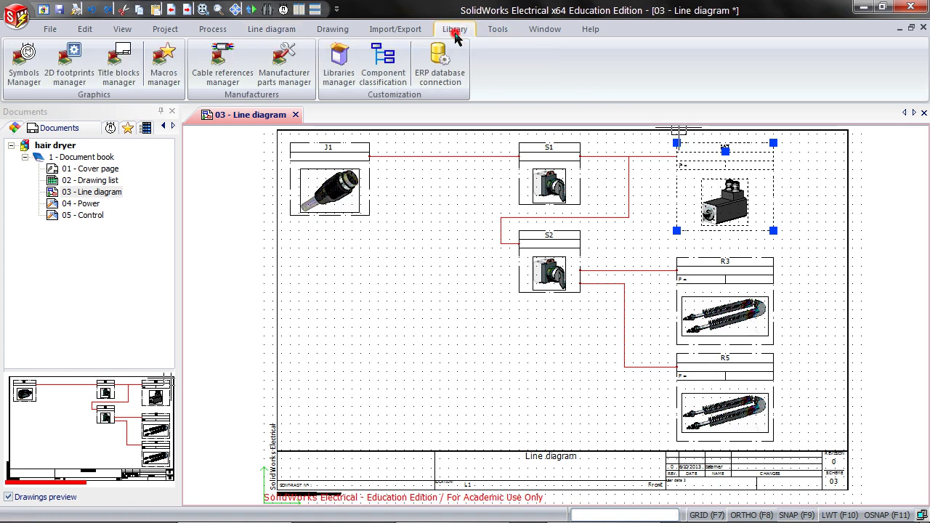
left_click(24, 65)
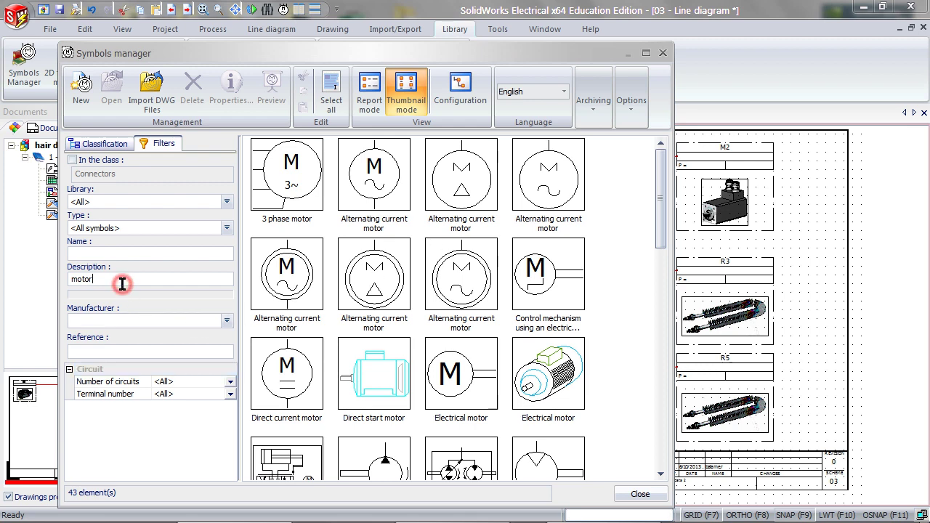
left_click_drag(658, 203, 658, 317)
left_click(349, 200)
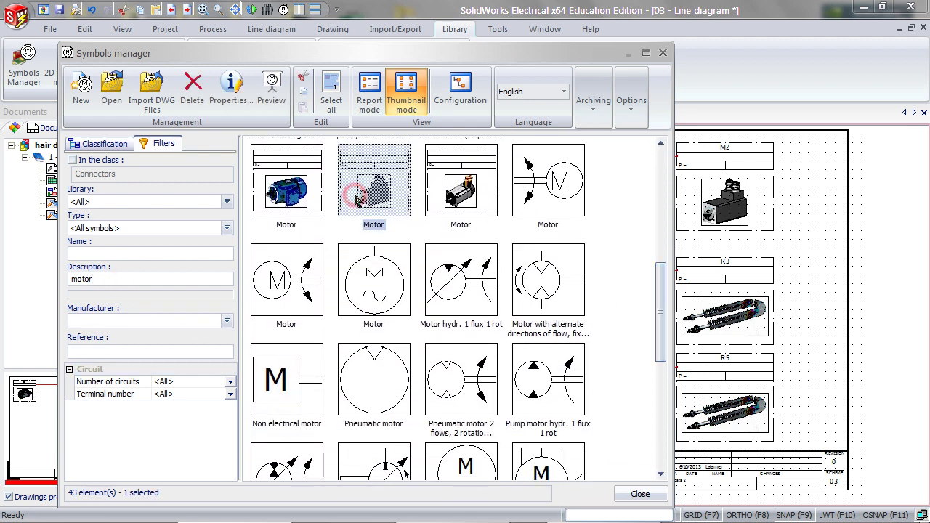
right_click(351, 198)
left_click(391, 287)
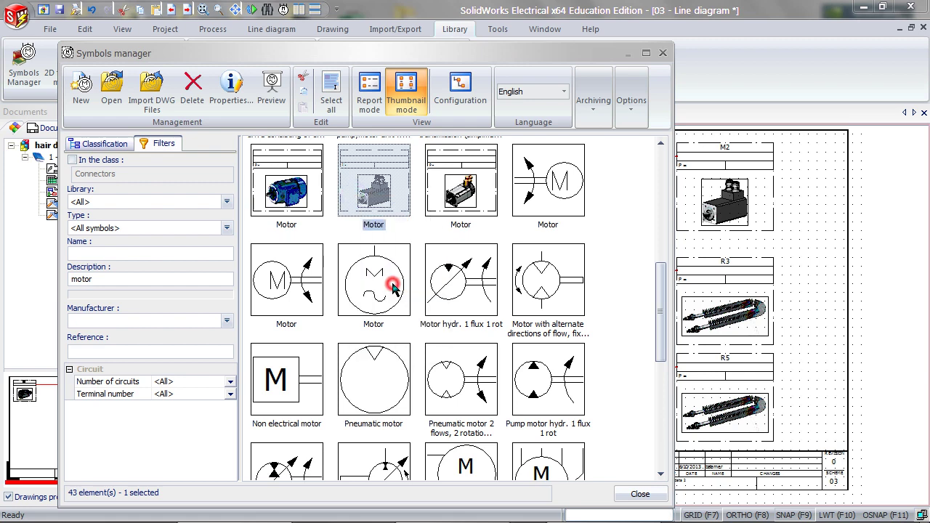
right_click(610, 202)
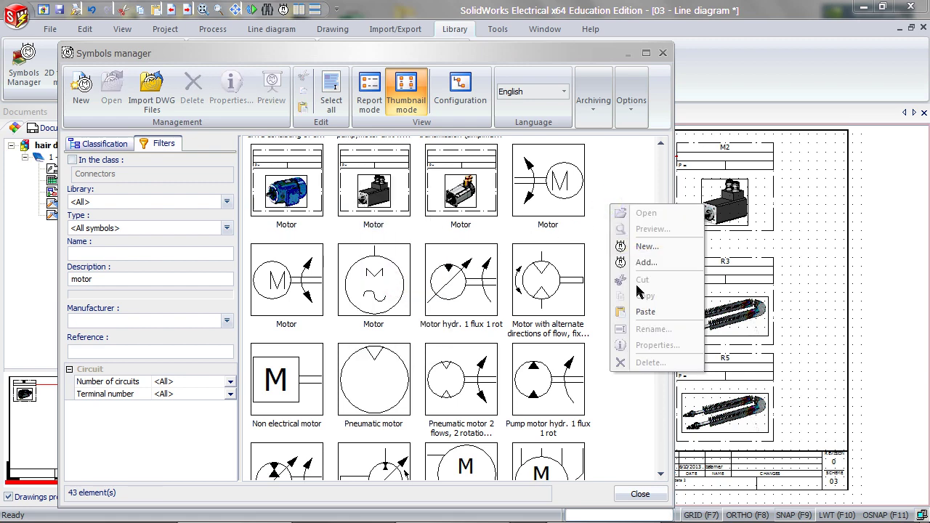
left_click(647, 314)
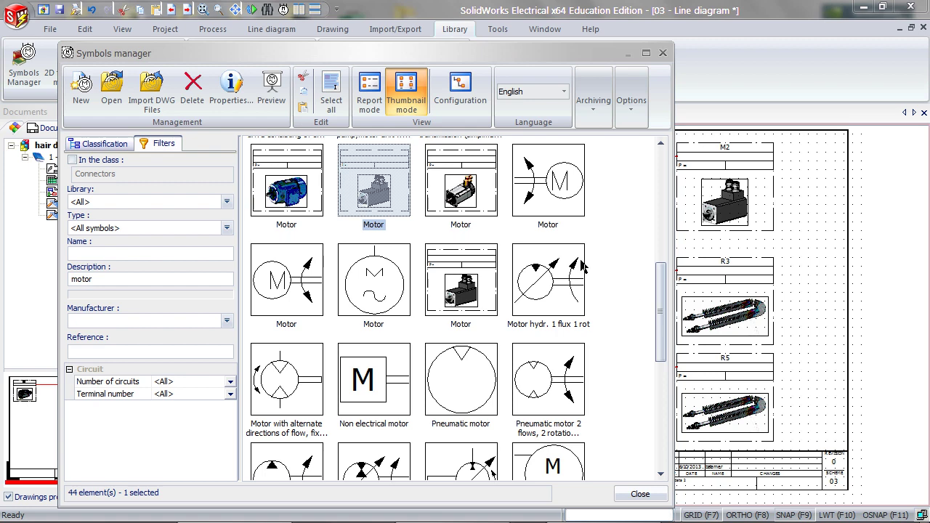
Identify the duplicated motor symbol by its symbol name in the report list and open EW_SY_Motor2+1 for editing.
left_click(375, 103)
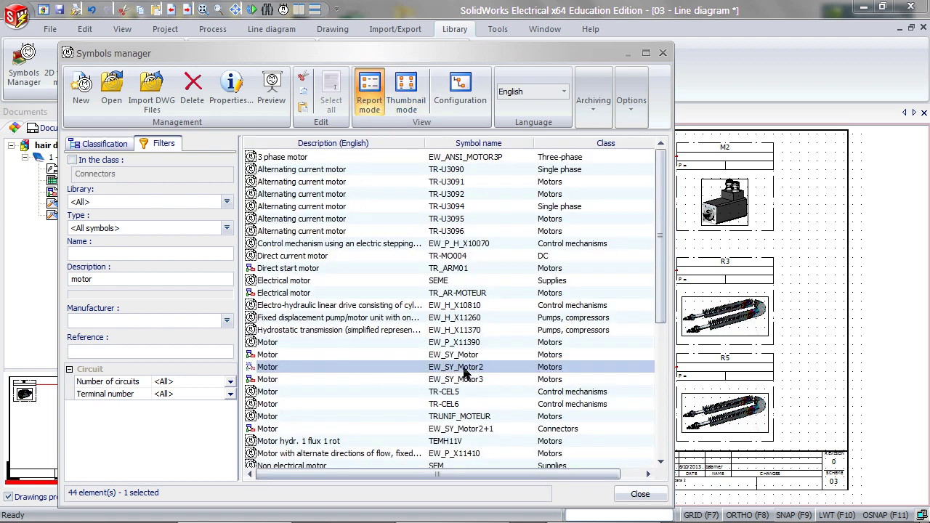
left_click(495, 430)
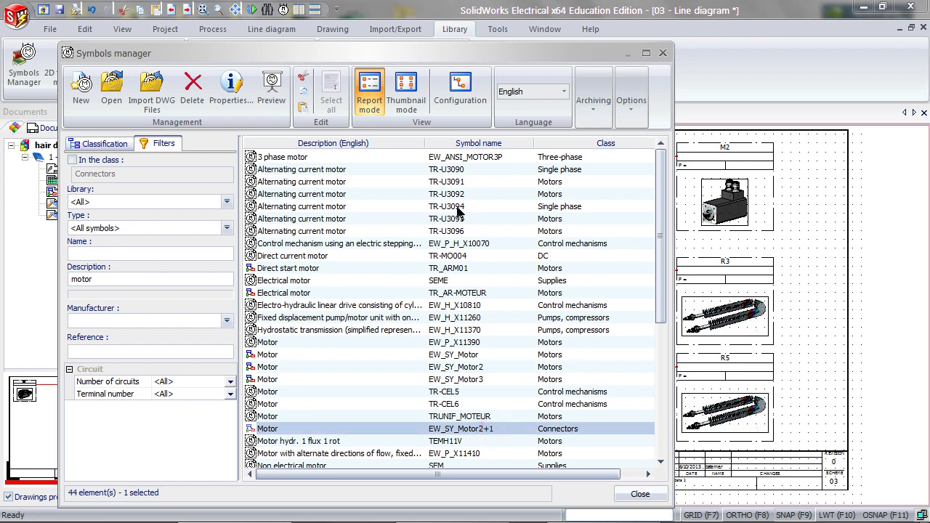
left_click(406, 91)
double_click(483, 292)
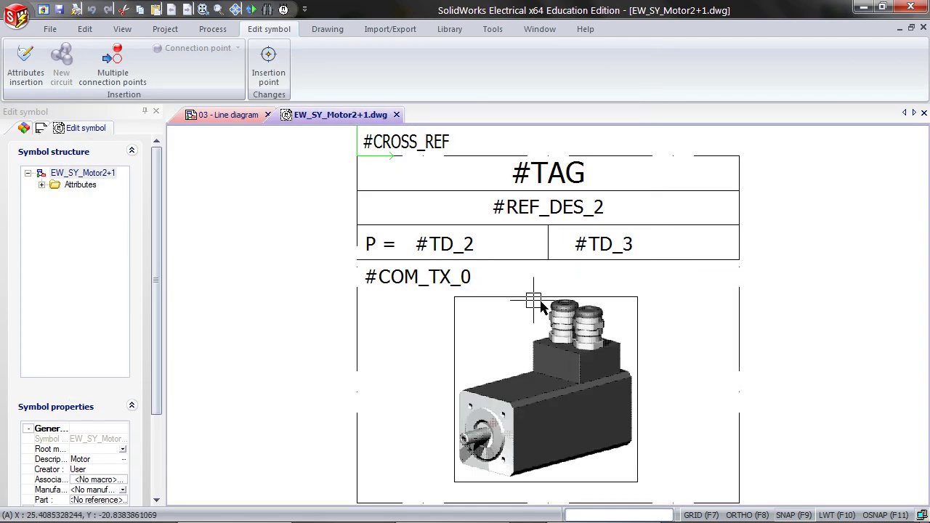
Delete the existing motor picture and its border from the EW_SY_Motor2+1 symbol.
left_click(662, 290)
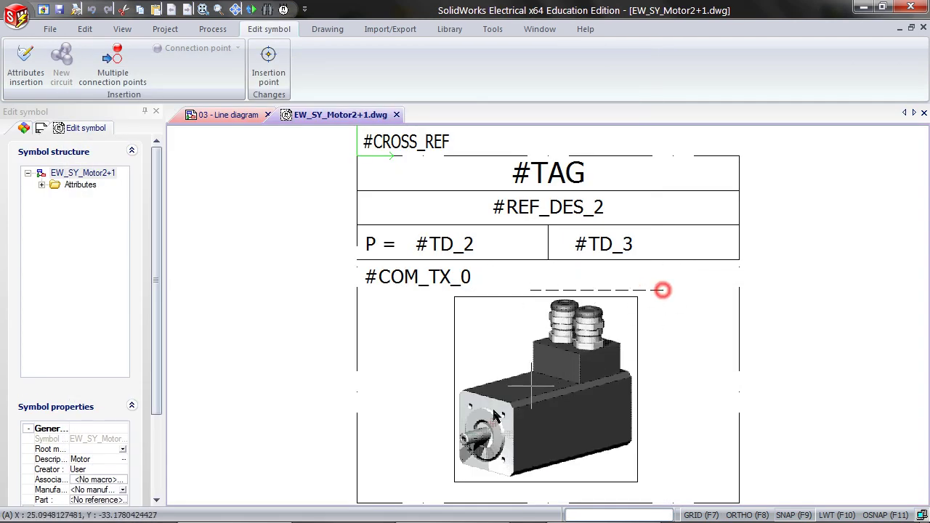
left_click(412, 494)
key("Delete")
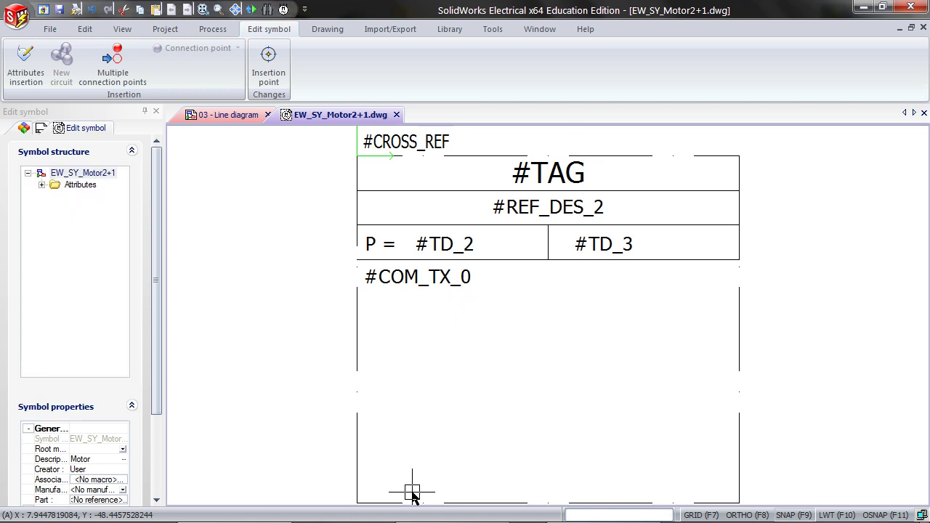
Insert the image "electrical motor.bmp" from the Desktop into the symbol, specifying its insertion point and scale on-screen.
left_click(328, 29)
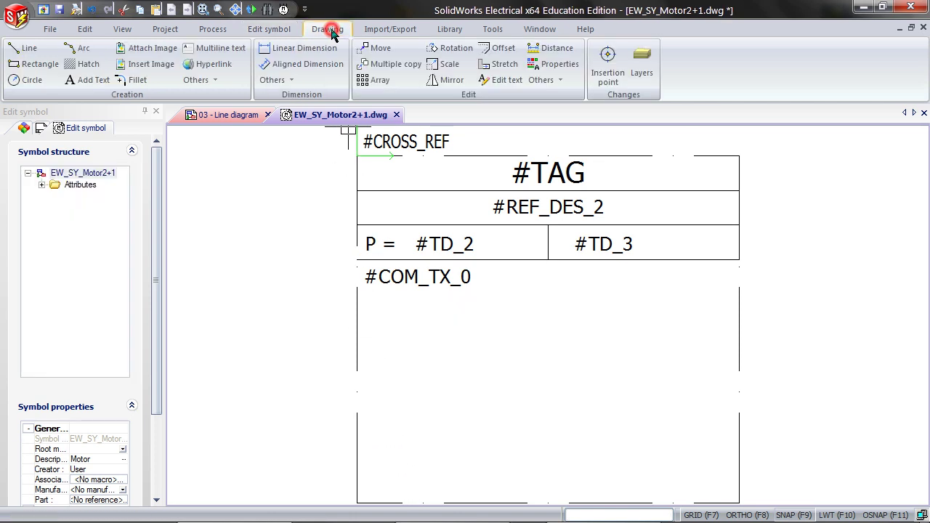
left_click(169, 66)
left_click(356, 171)
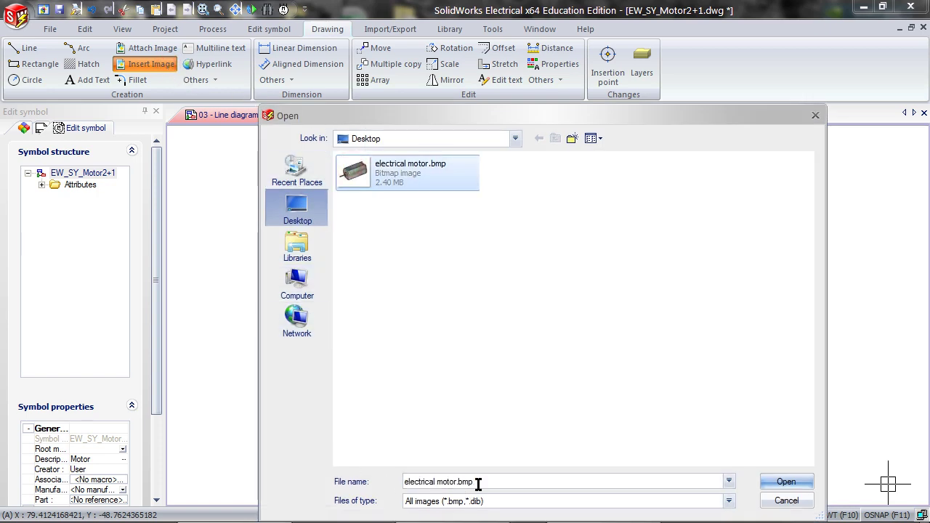
left_click(810, 481)
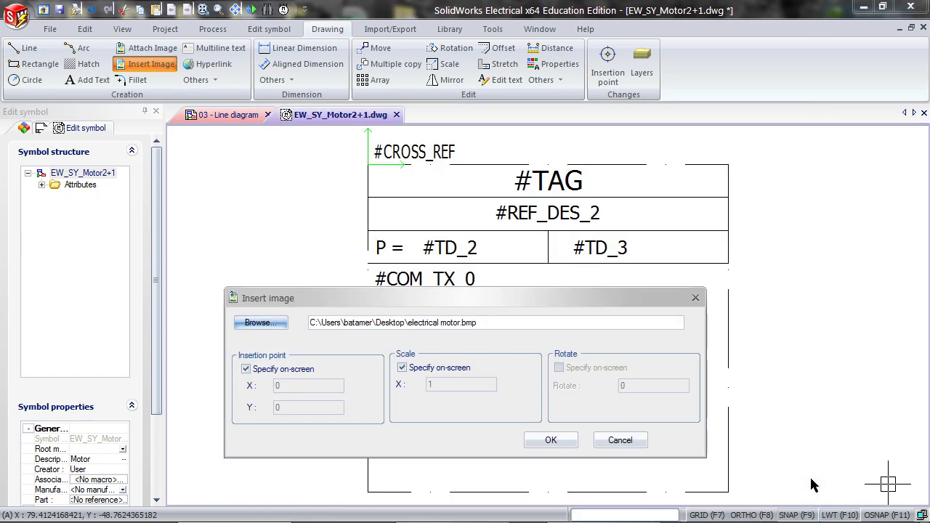
left_click(551, 441)
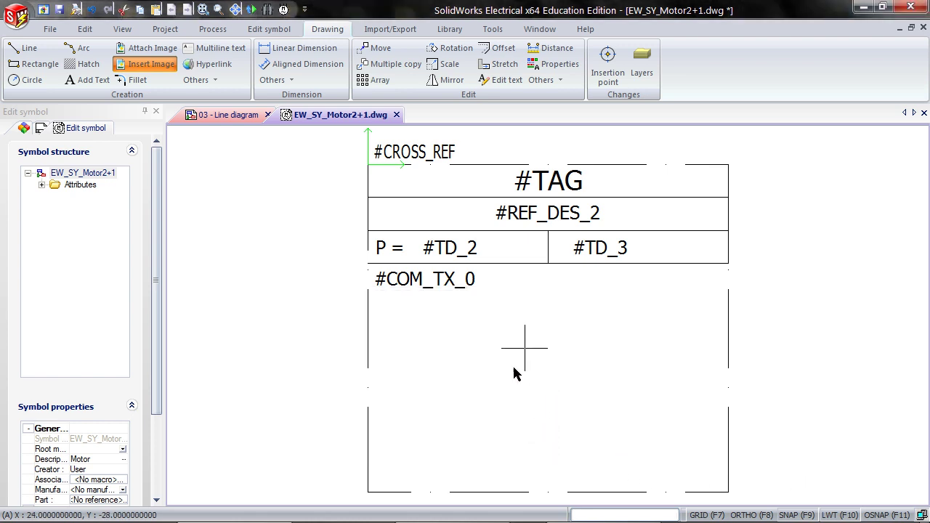
left_click(492, 401)
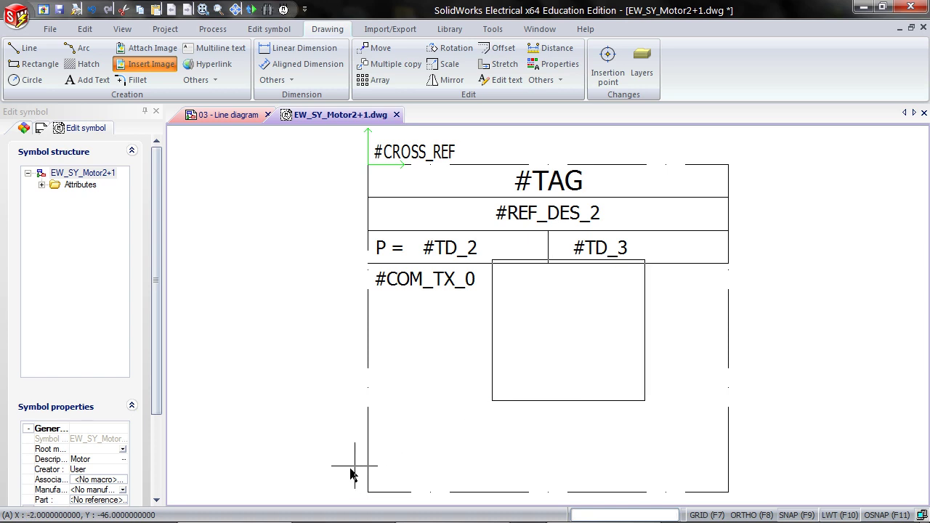
left_click(294, 479)
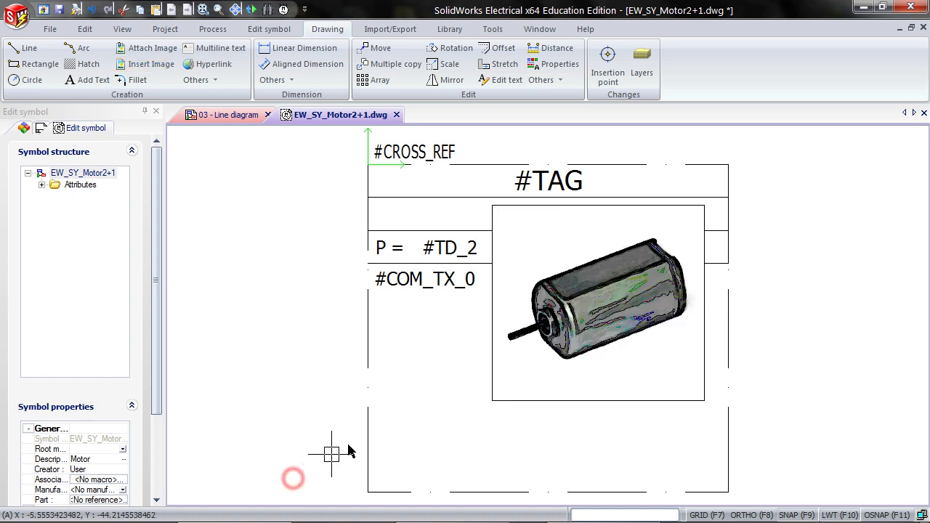
Move and slightly enlarge the motor image to fit the frame below #COM_TX_0, and close the symbol with its changes saved.
left_click(695, 401)
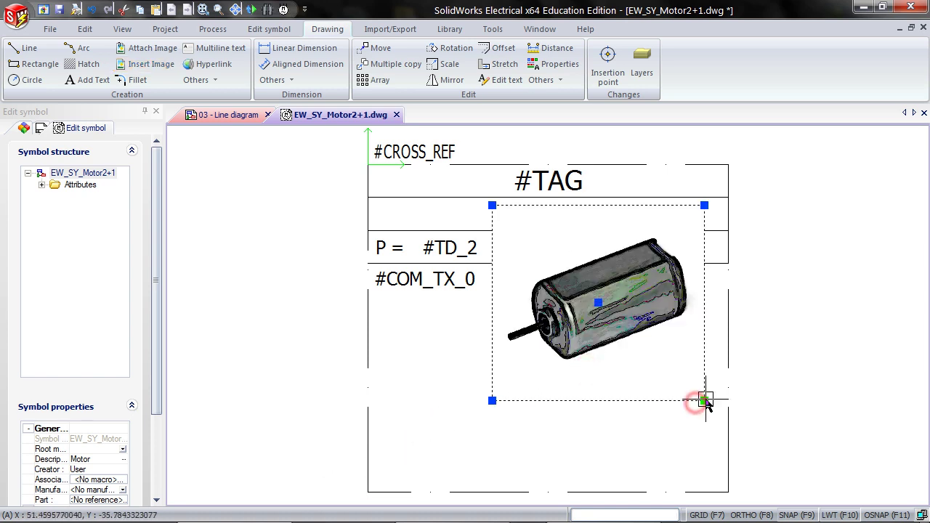
left_click(597, 302)
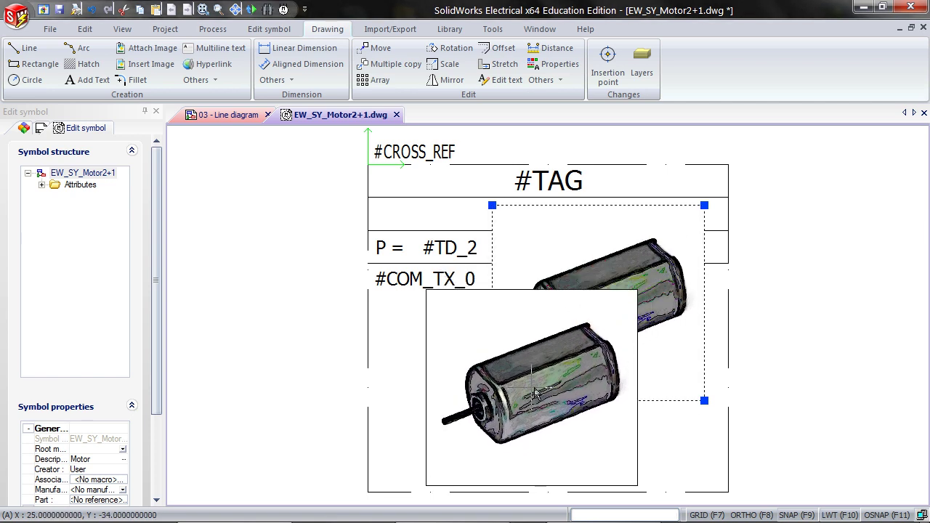
left_click(534, 393)
left_click(638, 483)
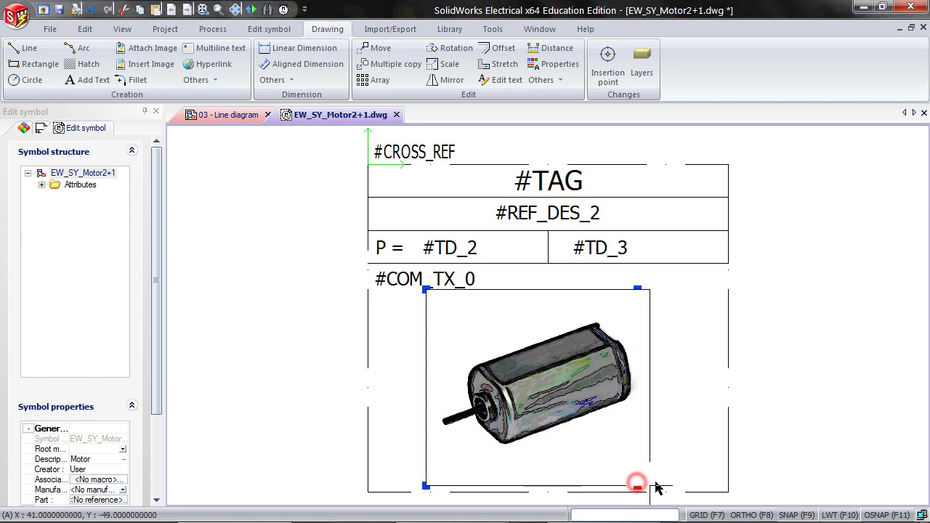
left_click(662, 491)
key("Escape")
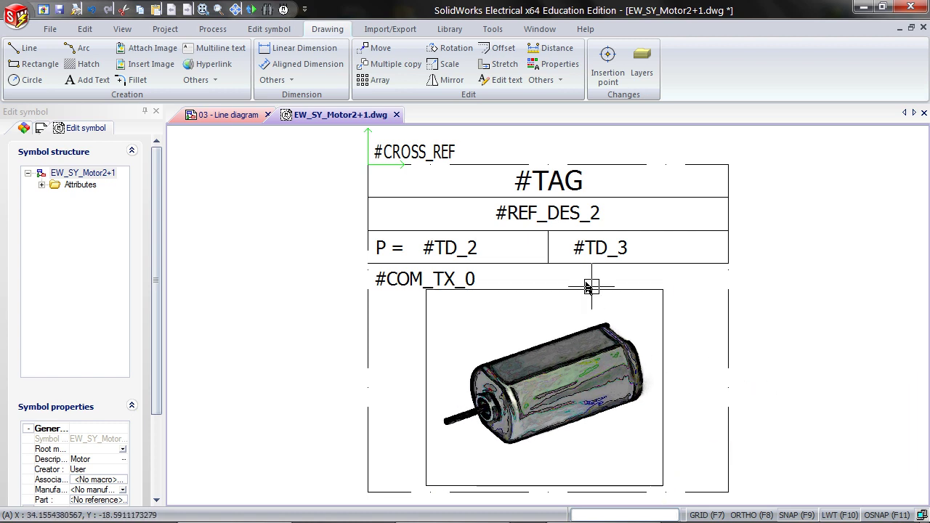
left_click(398, 115)
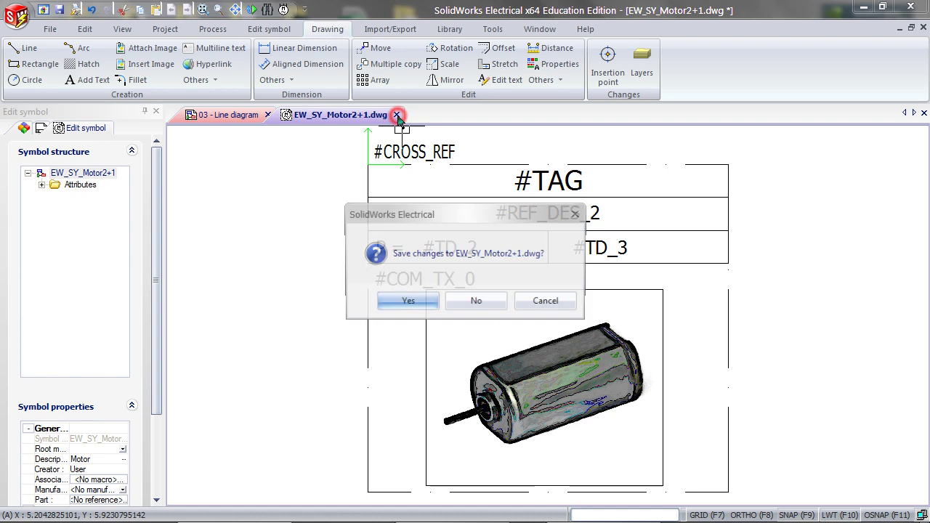
left_click(427, 301)
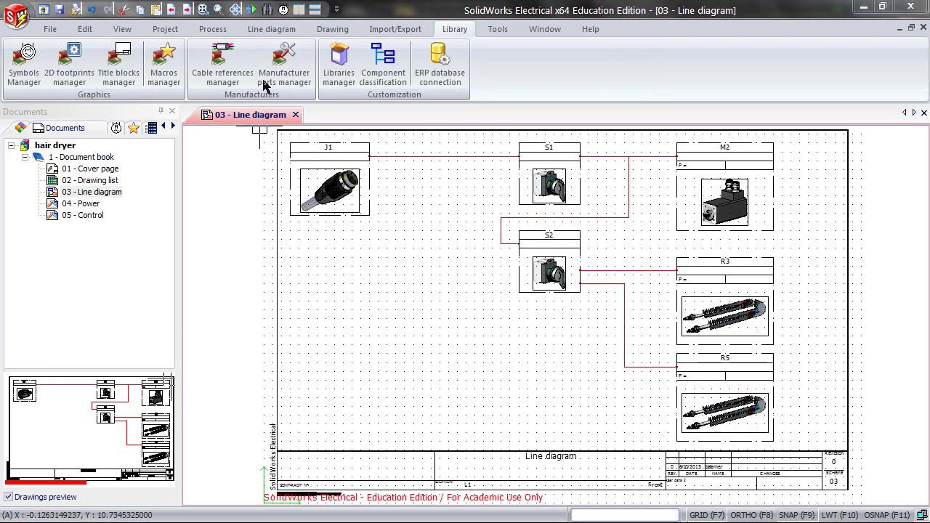
Choose the line diagram symbol Motor (EW_SY_Motor2+1) for insertion, using the description filter "motor".
left_click(266, 32)
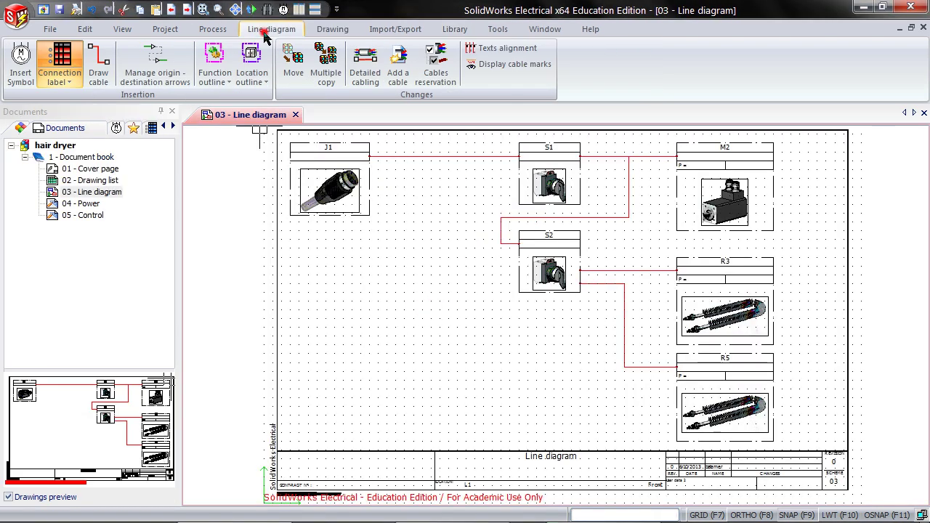
left_click(20, 64)
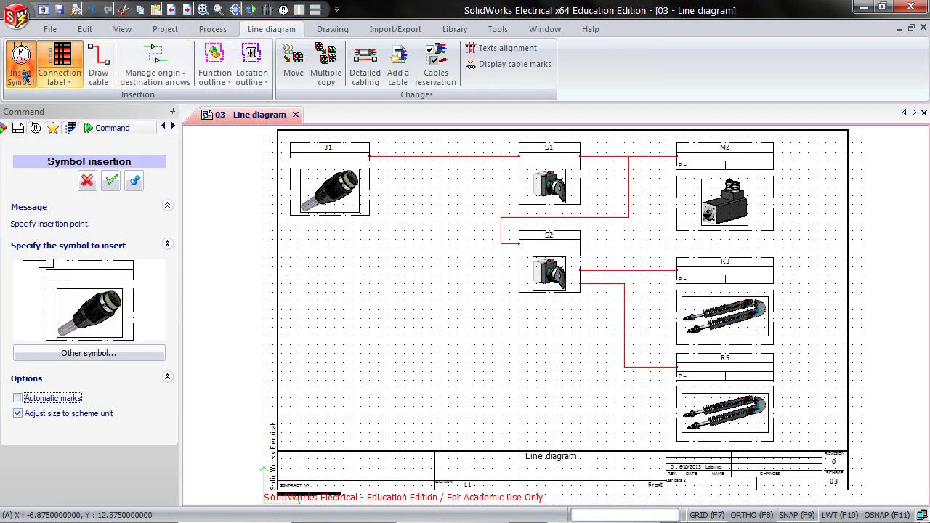
left_click(107, 355)
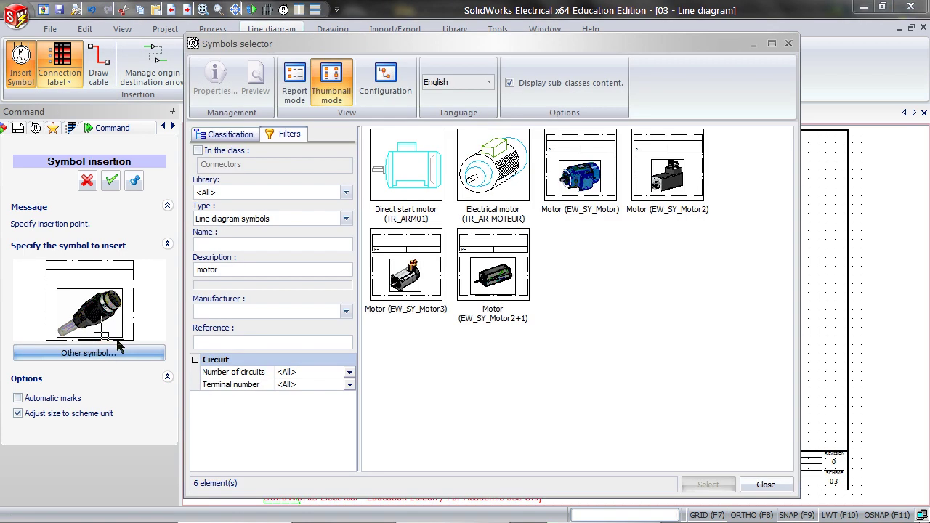
left_click(234, 269)
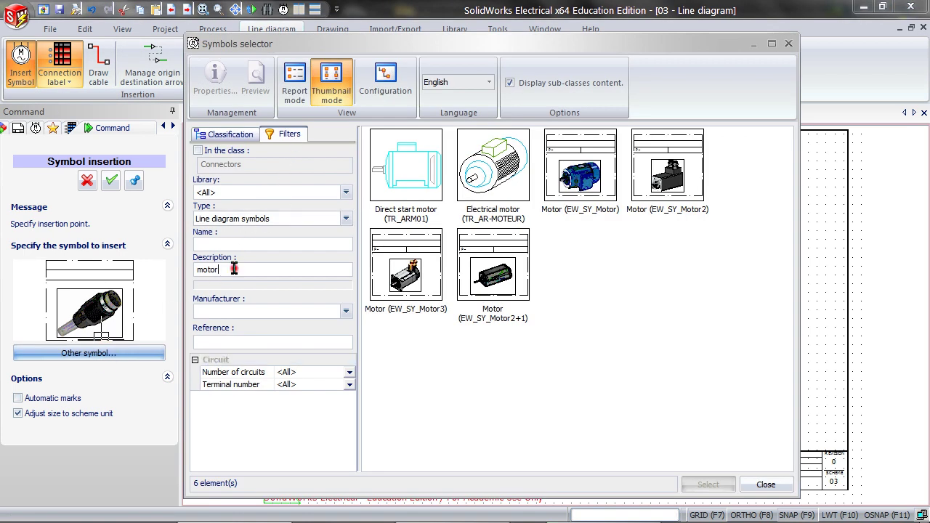
left_click(507, 283)
left_click(506, 284)
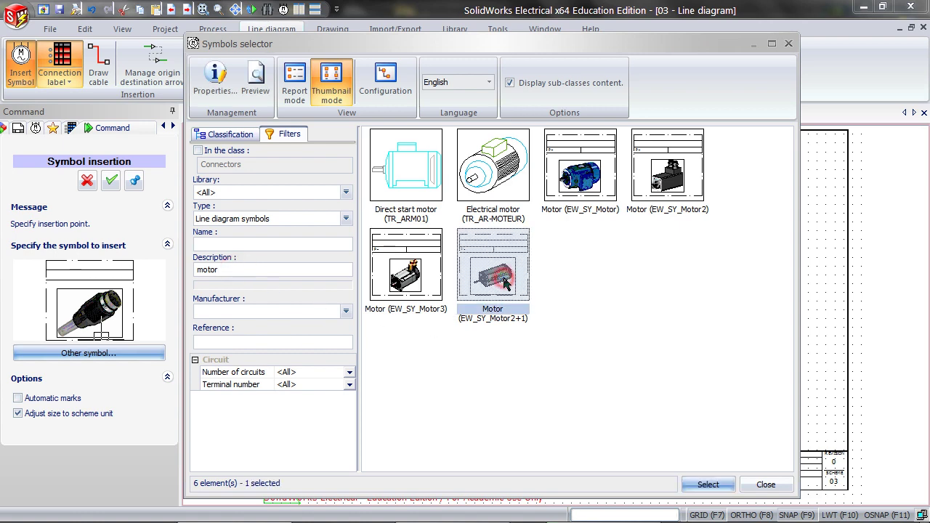
left_click(709, 484)
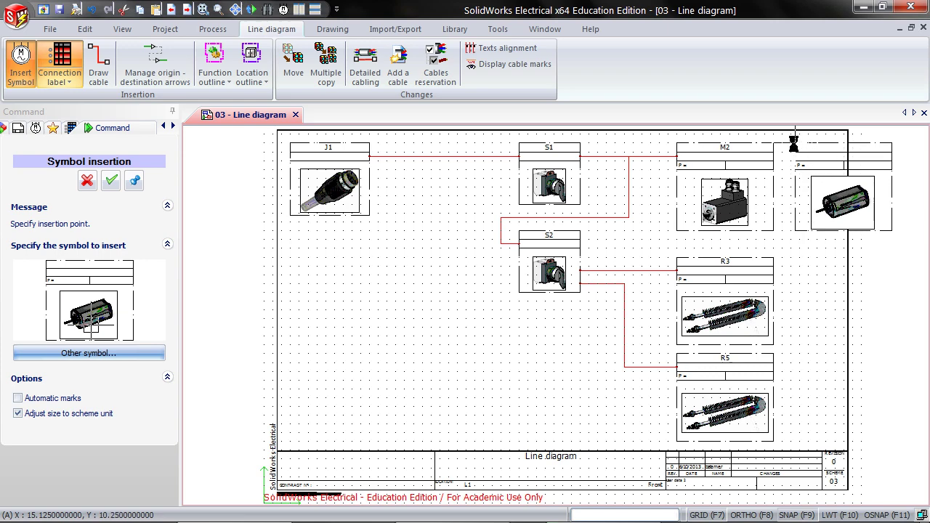
Place one copy of the new motor symbol beside M2, accept its properties, and end the symbol insertion.
left_click(794, 145)
left_click(723, 462)
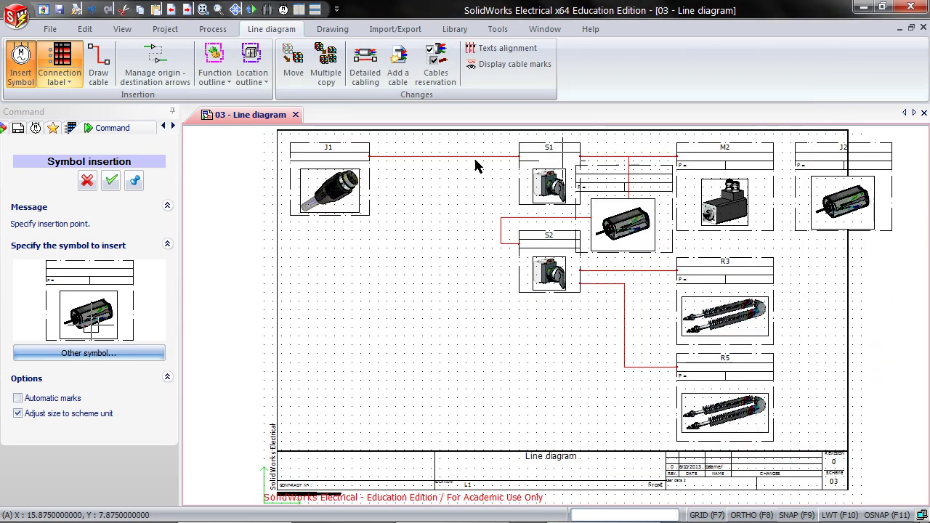
left_click(88, 180)
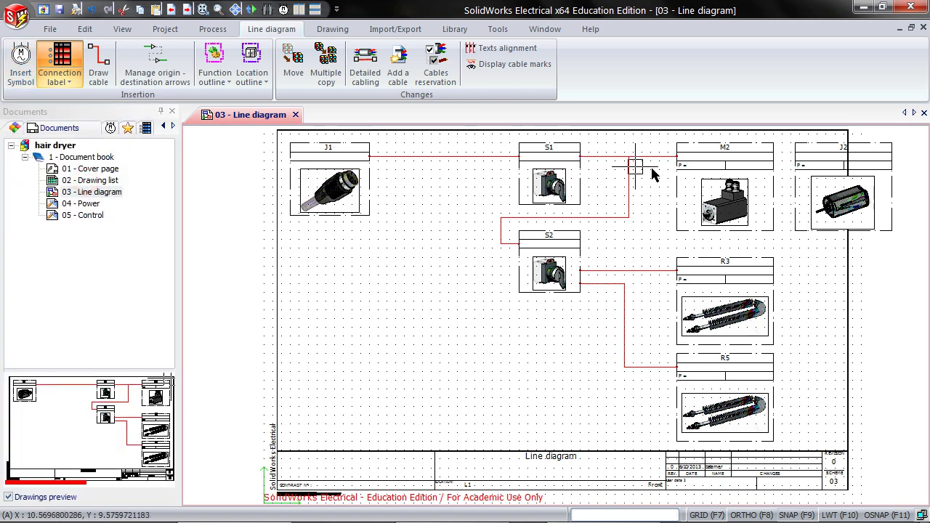
Delete the M2 motor symbol and move the new motor symbol into its place at the end of the cable from S1.
left_click(675, 173)
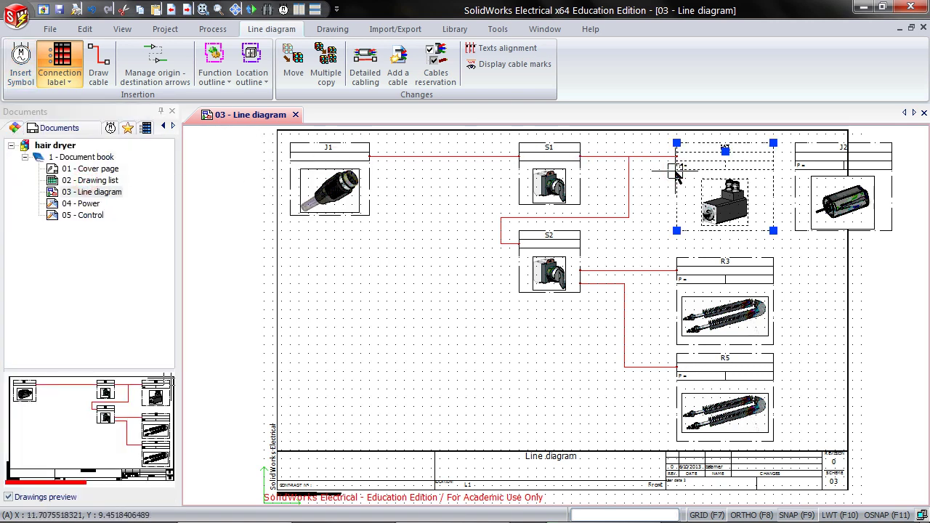
key("Delete")
left_click(800, 143)
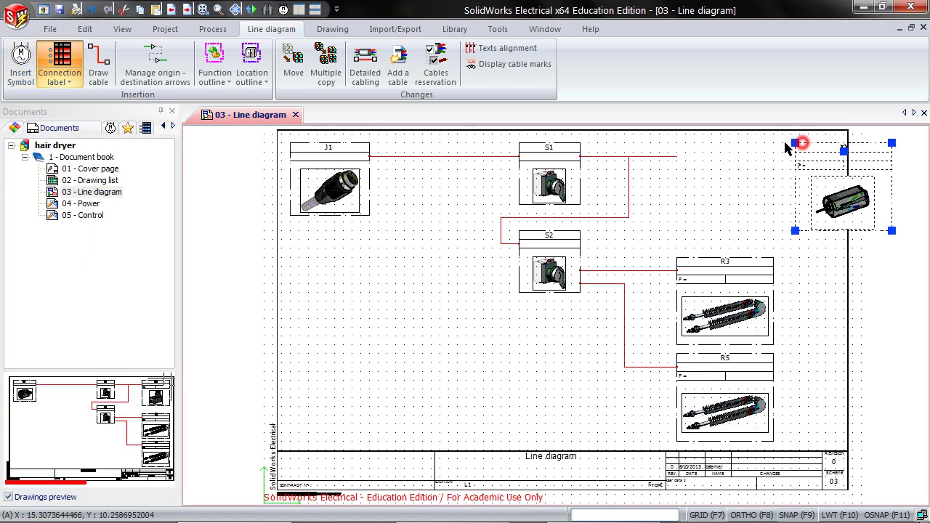
left_click(687, 148)
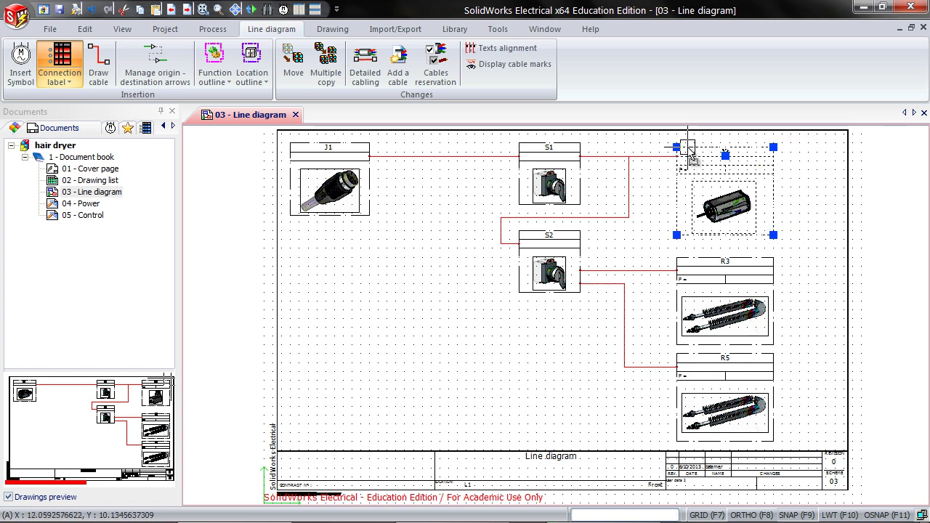
Replace the J1 symbol in the line diagram with the GFCI symbol, using the description filter "gfci".
left_click(805, 187)
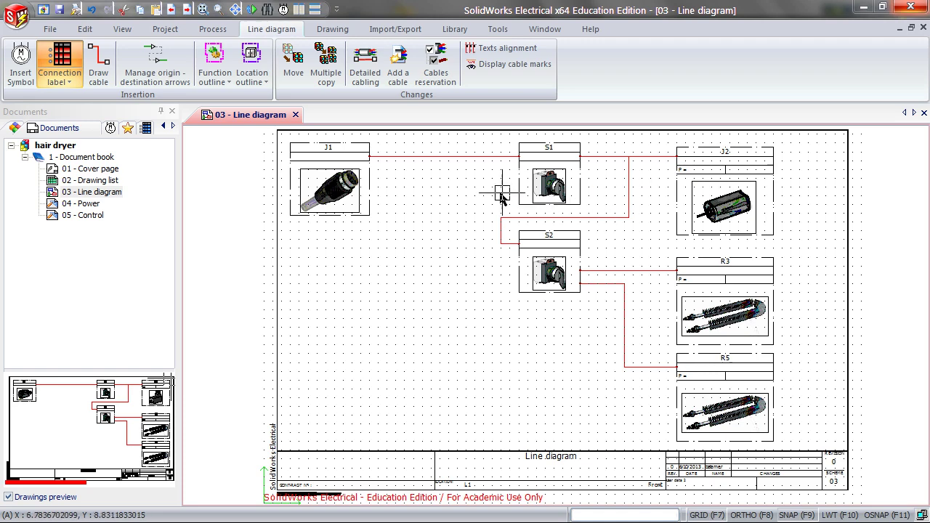
right_click(372, 187)
mouse_move(404, 209)
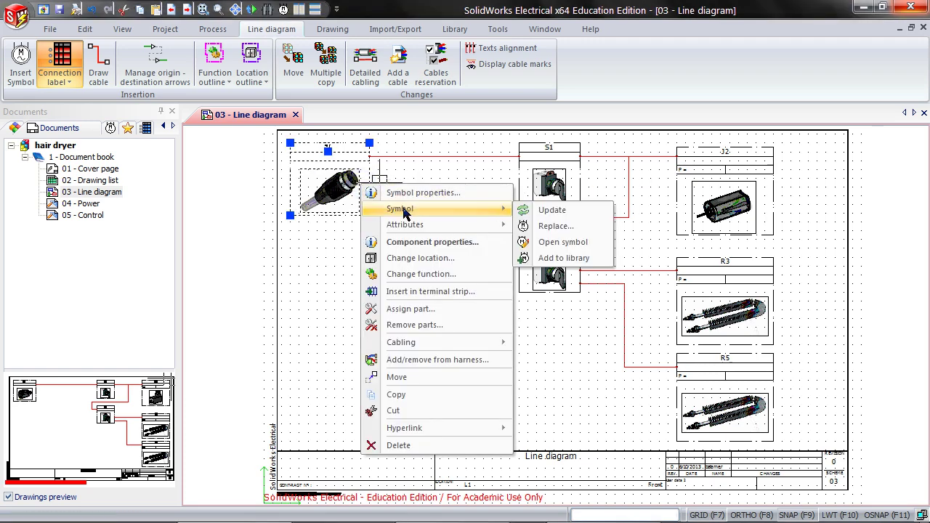
left_click(581, 230)
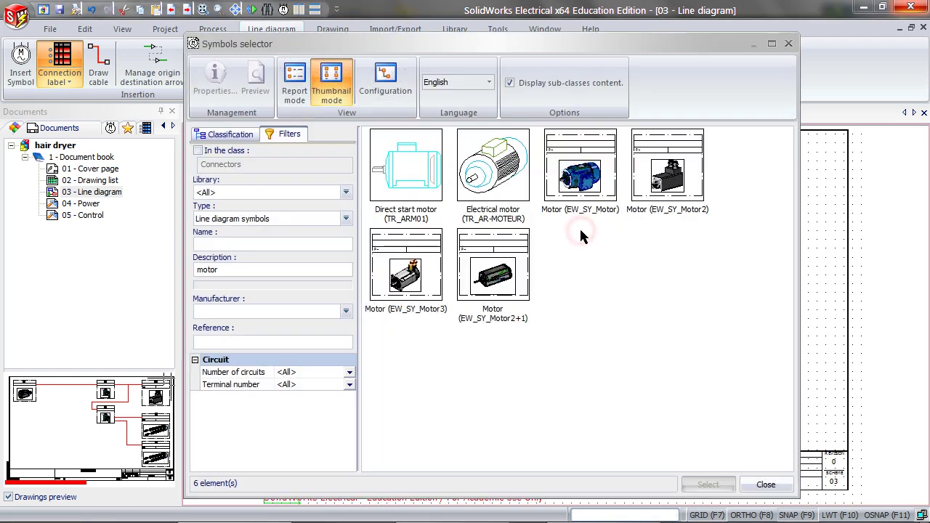
double_click(296, 269)
type("gfci")
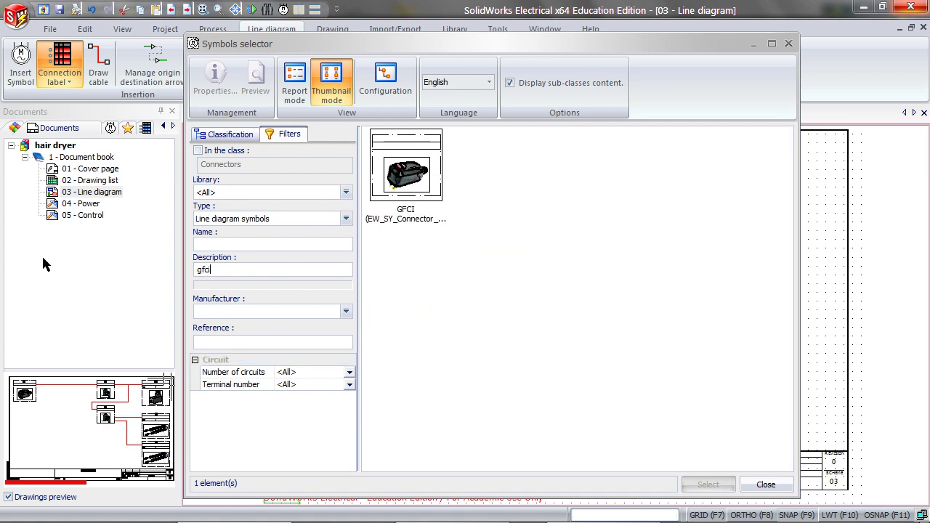
left_click(424, 181)
left_click(706, 487)
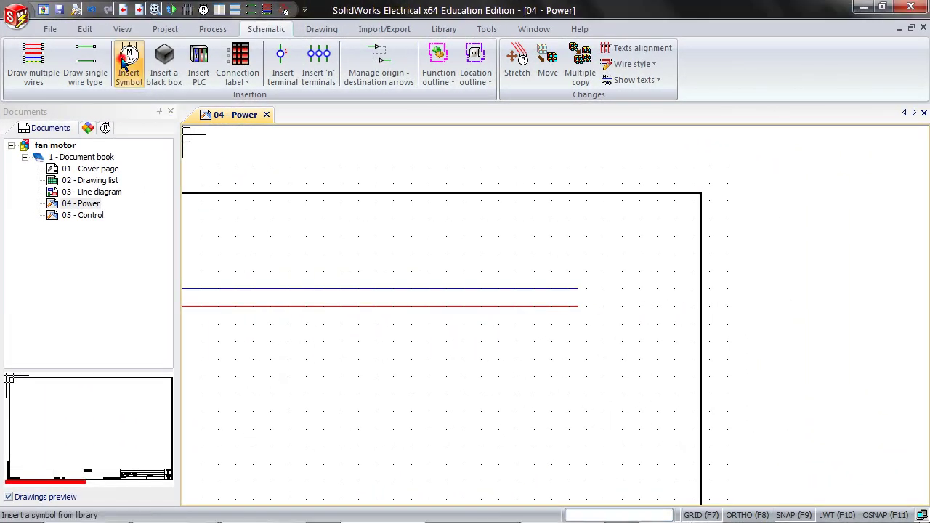
Try the Fan (TRUNIF_VENTIL) symbol at the end of the blue wire in 04 - Power, and delete it again.
left_click(125, 63)
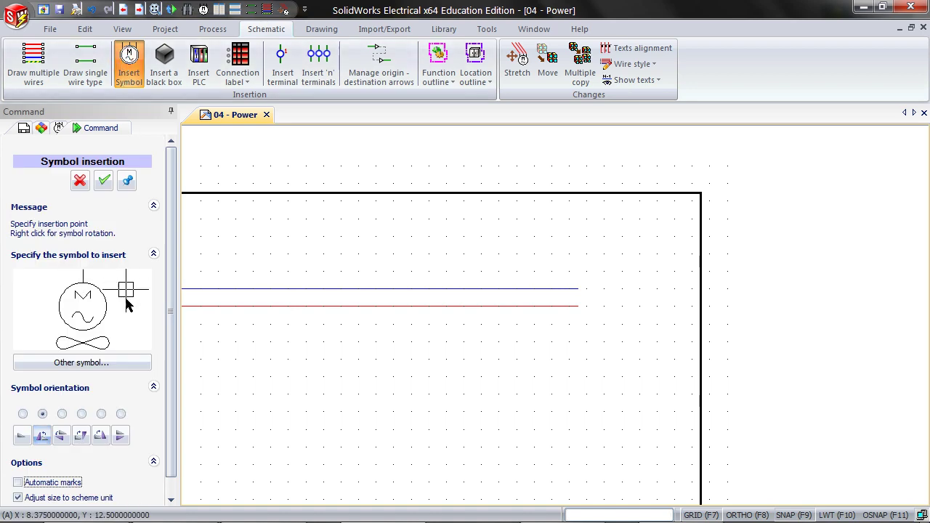
left_click(130, 362)
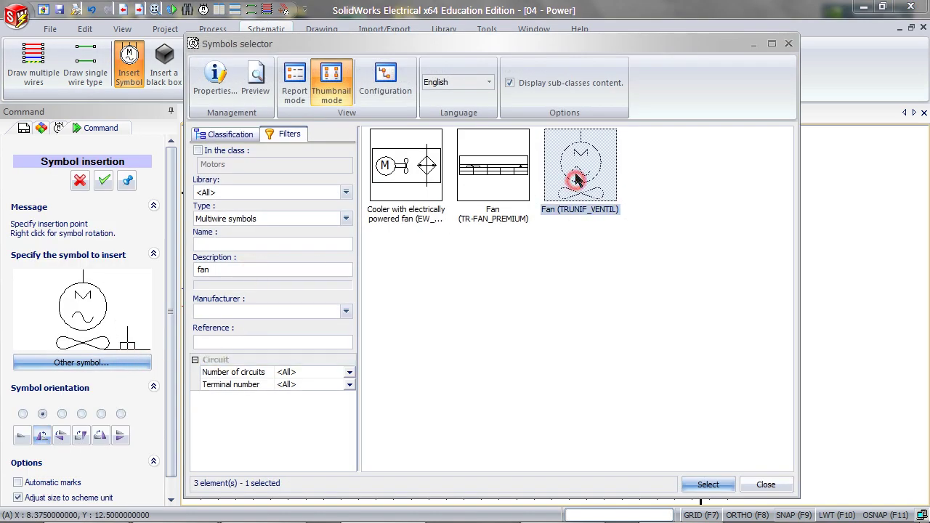
left_click(702, 486)
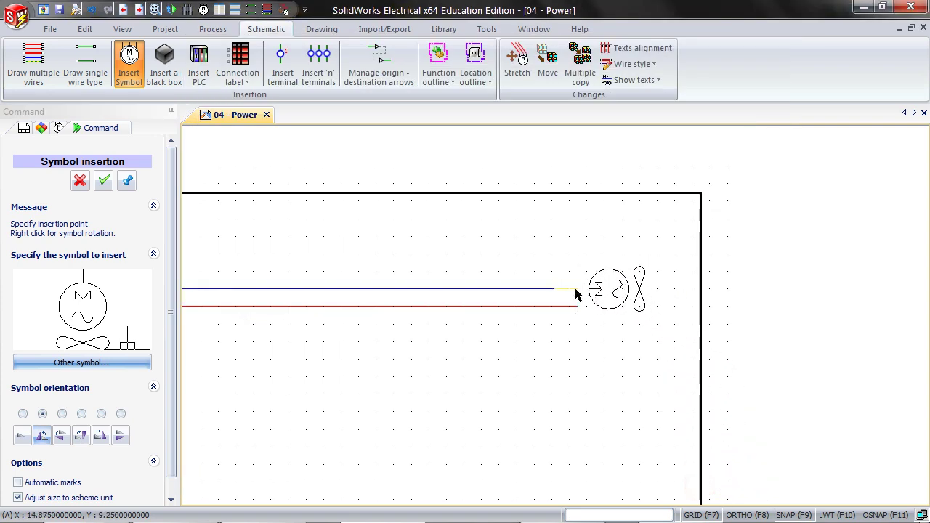
left_click(575, 295)
left_click(705, 461)
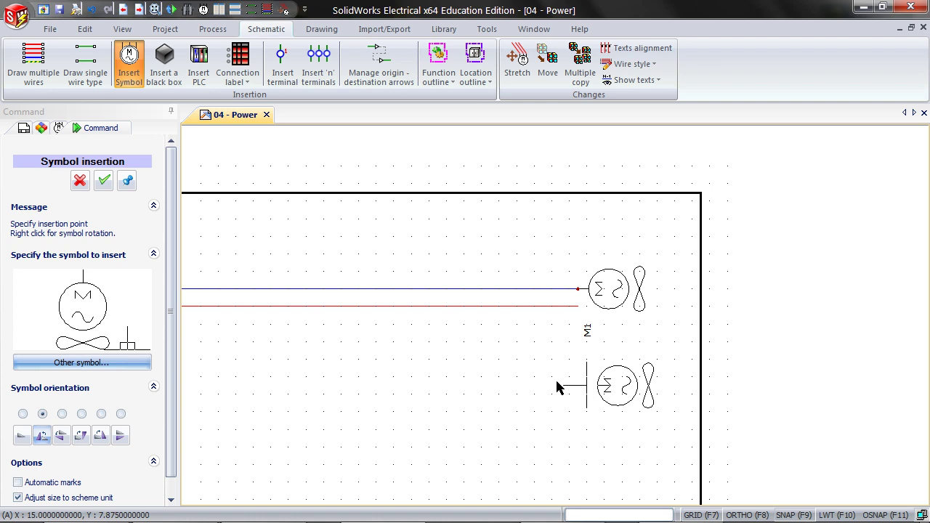
left_click(79, 181)
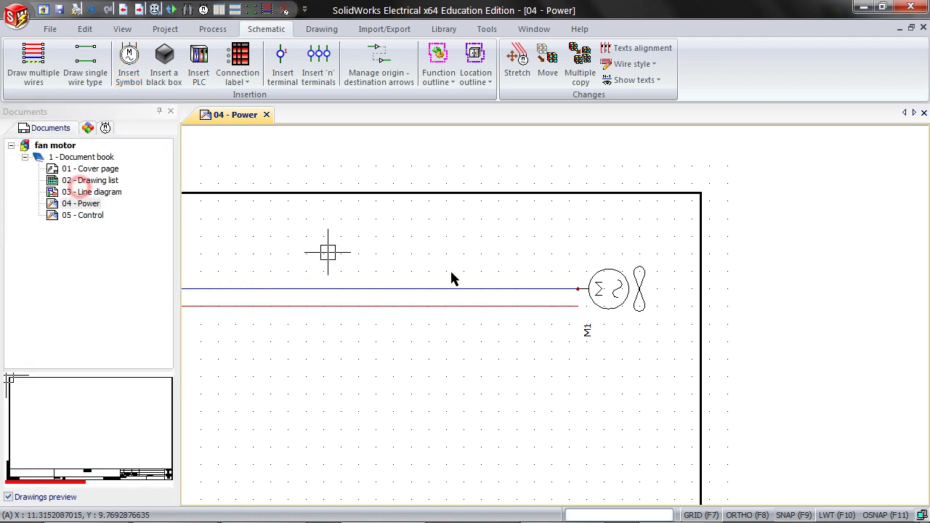
left_click(616, 268)
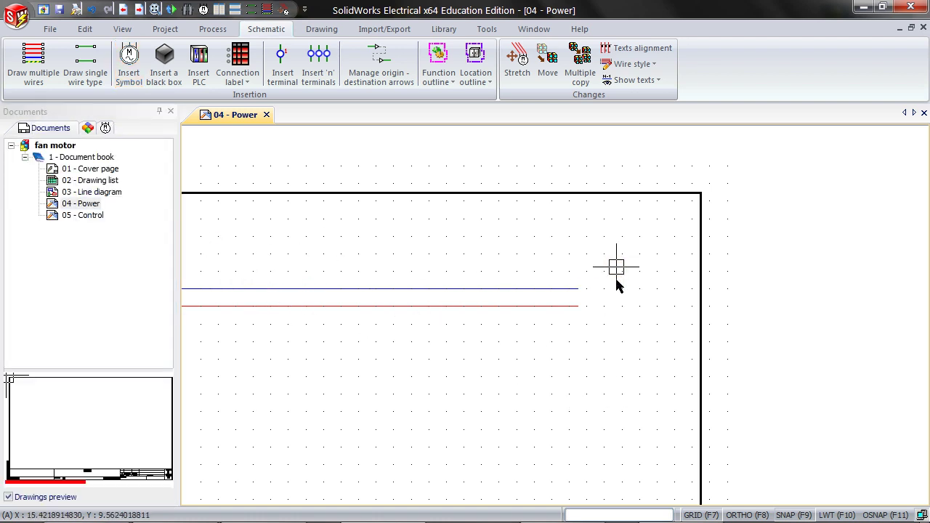
Open the Symbols Manager and make a copy of the Fan (TRUNIF_VENTIL) symbol within the "fan" description filter.
left_click(443, 30)
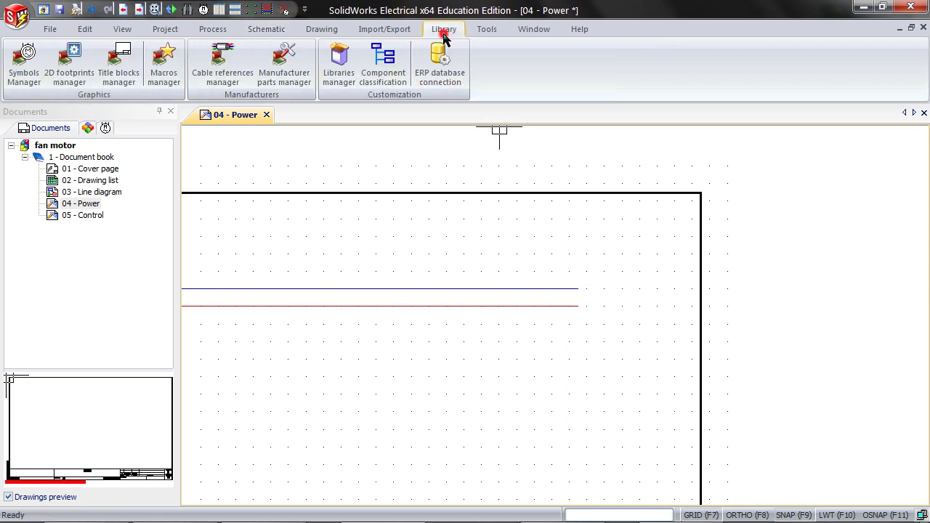
left_click(29, 66)
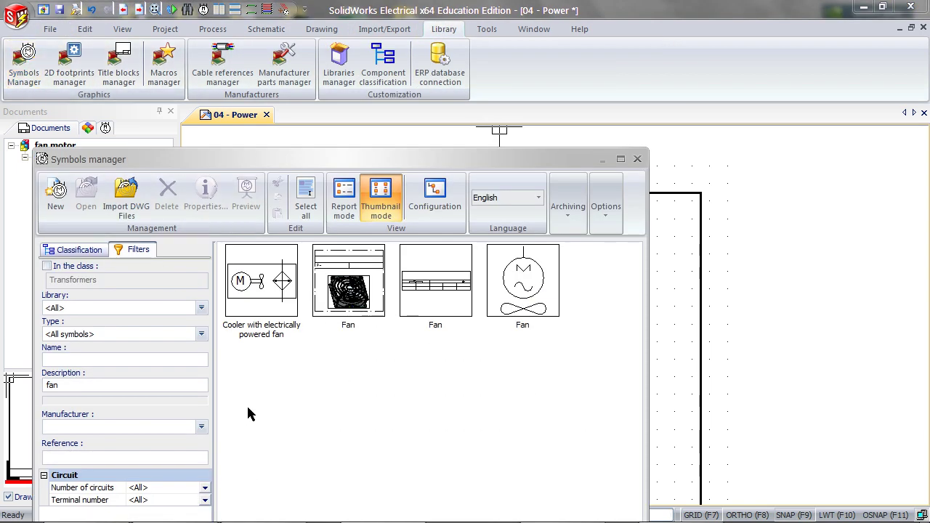
left_click(159, 383)
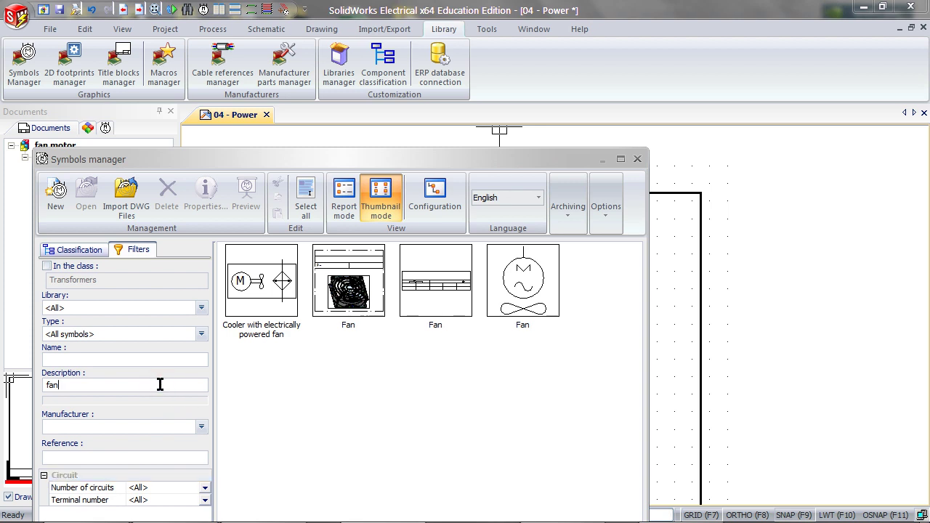
left_click(541, 298)
right_click(542, 297)
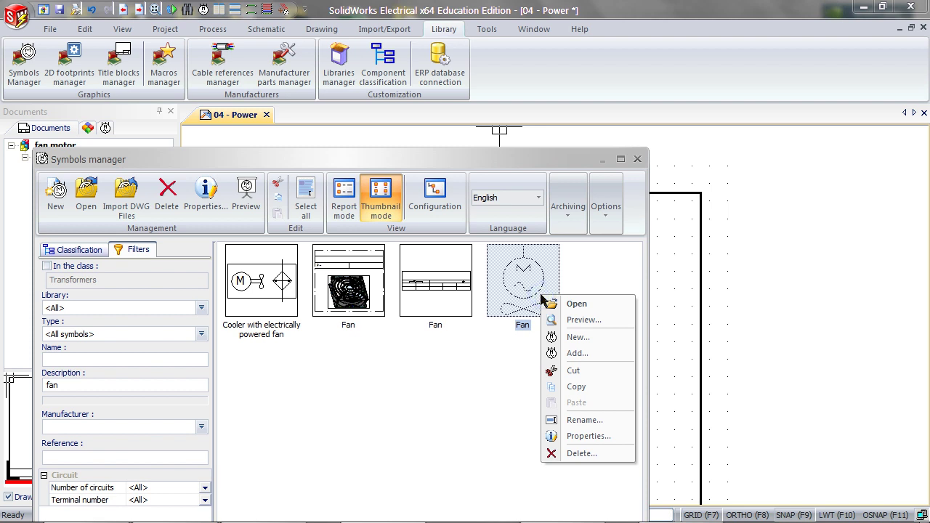
left_click(590, 387)
left_click(386, 376)
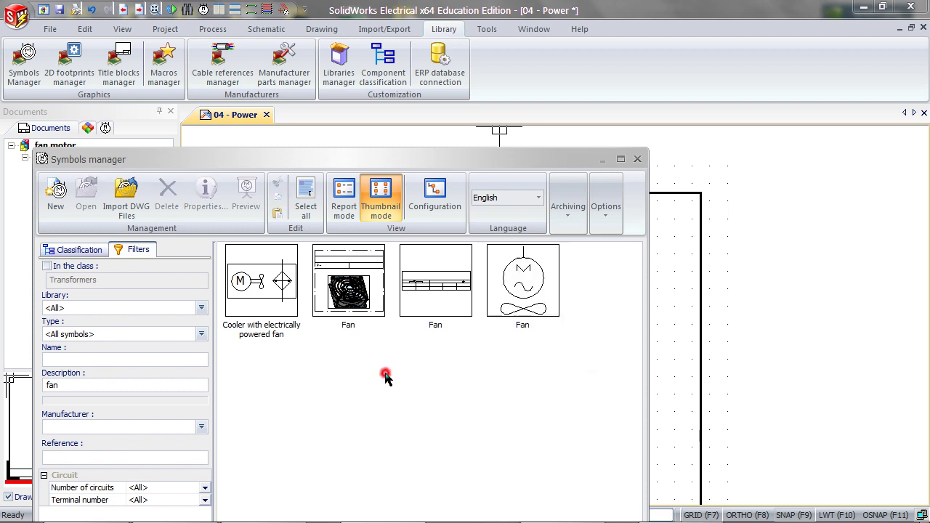
right_click(385, 375)
left_click(436, 313)
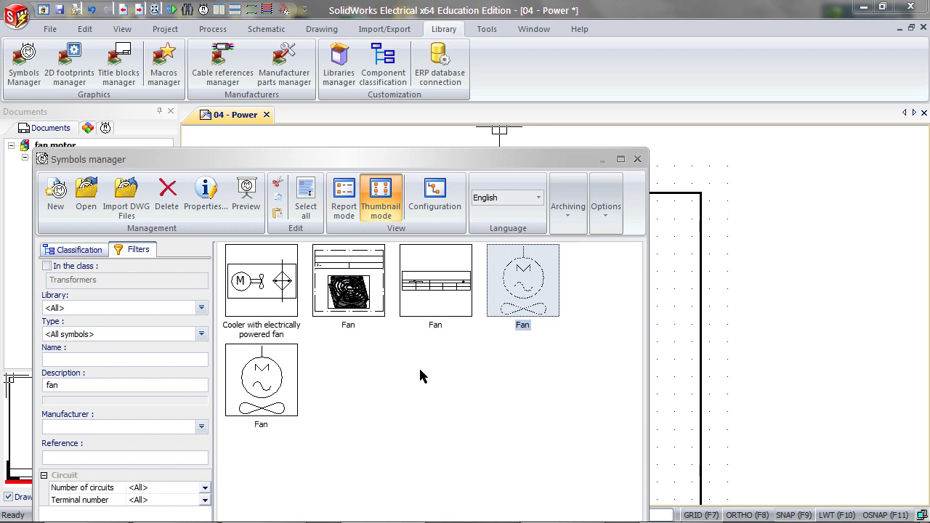
Identify the copied symbol TRUNIF_VENTIL+1 by its symbol name and open it for editing.
left_click(346, 208)
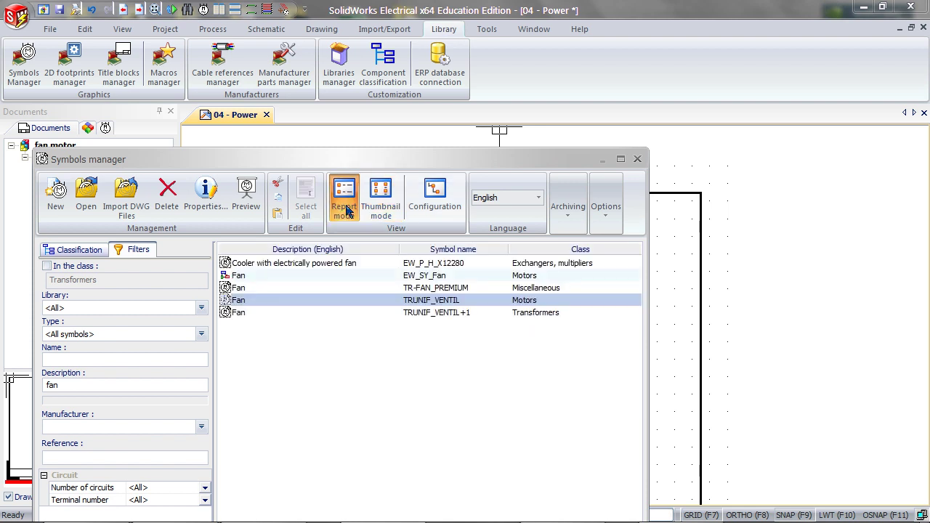
left_click(468, 314)
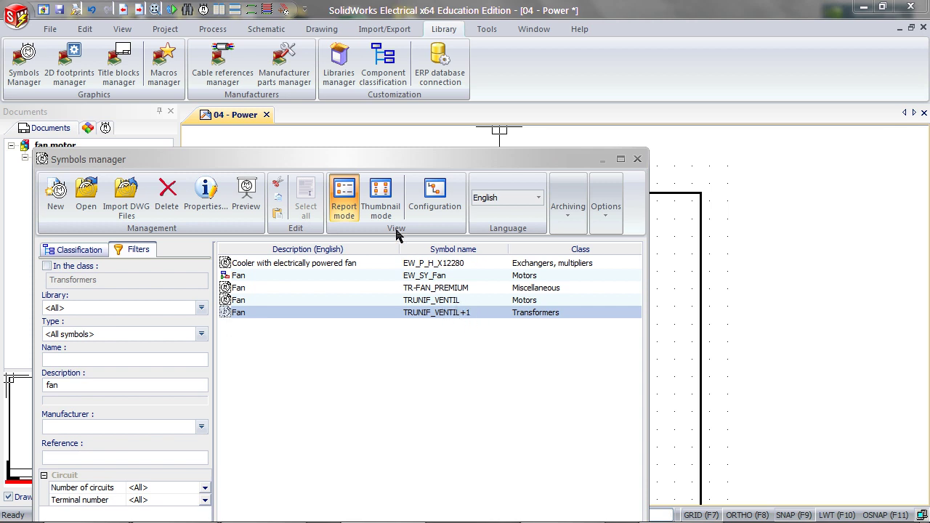
left_click(381, 197)
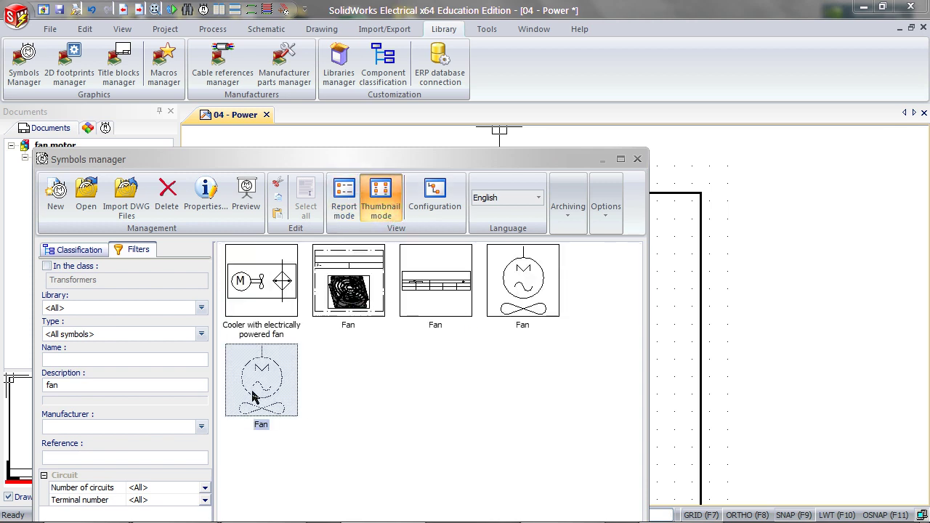
double_click(275, 381)
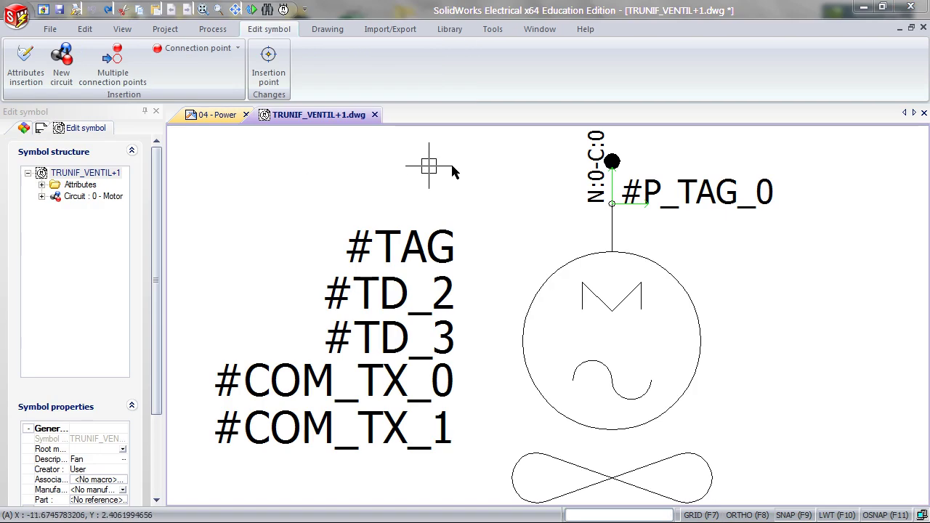
Delete the connection point above the motor circle together with its #P_TAG_0 text and short lead line.
left_click(660, 236)
left_click(568, 159)
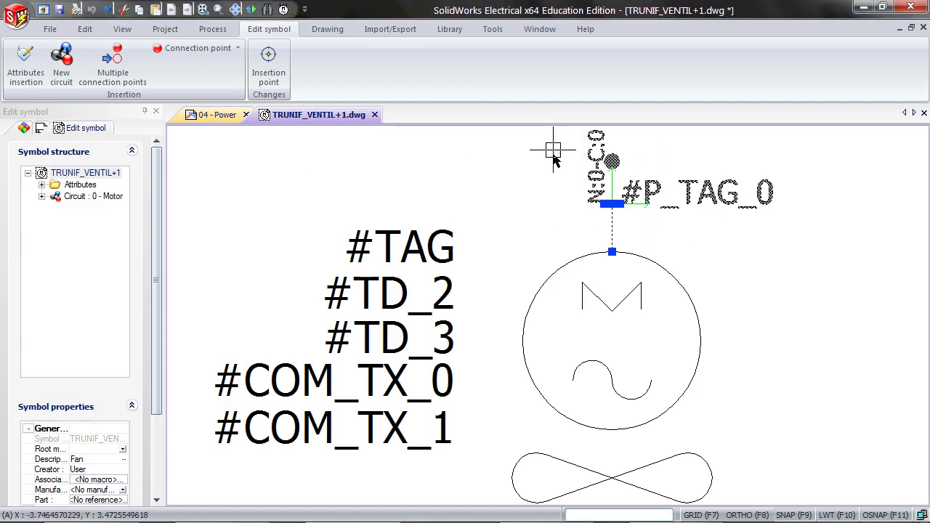
key("Delete")
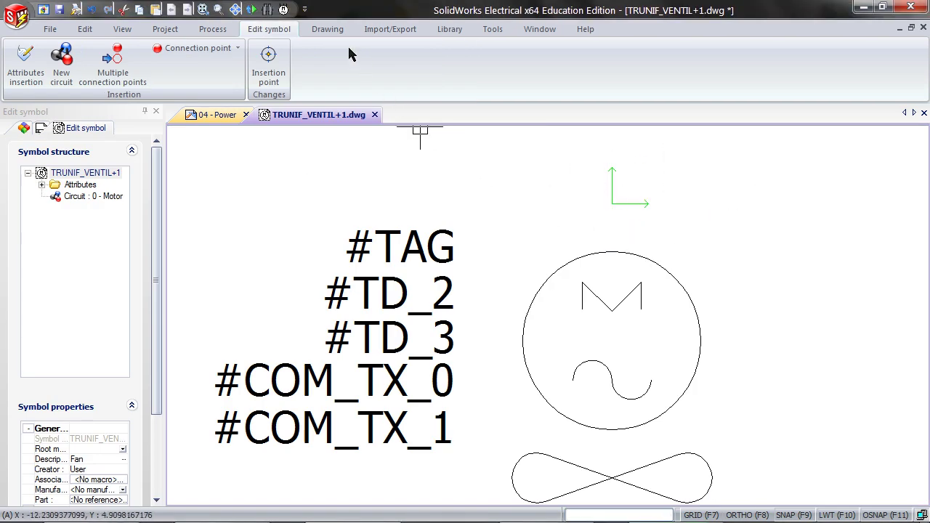
Draw a vertical line about 2.5 units long straight down from the origin and end the Line command.
left_click(328, 29)
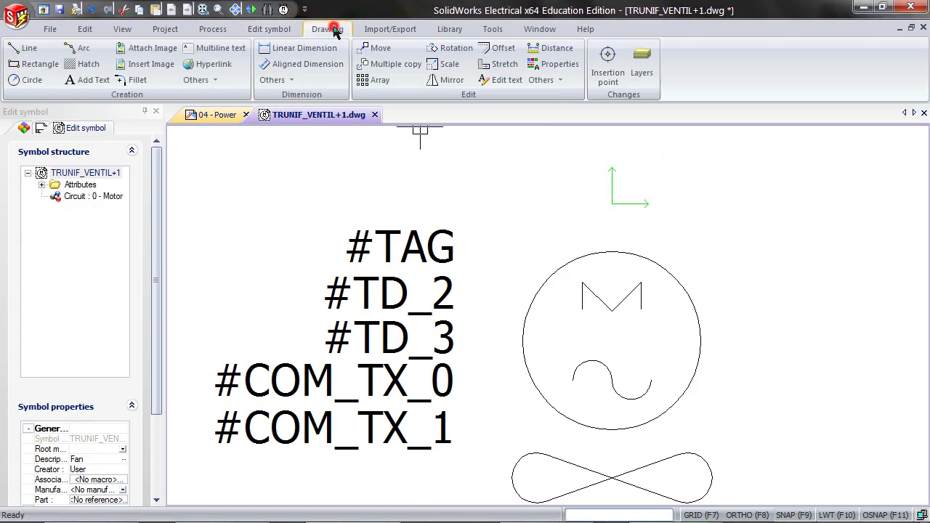
left_click(26, 48)
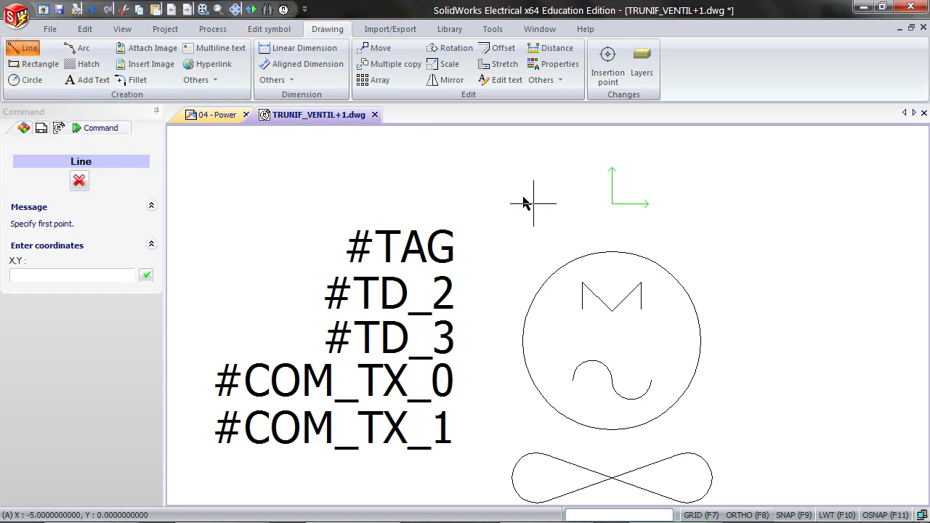
left_click(600, 204)
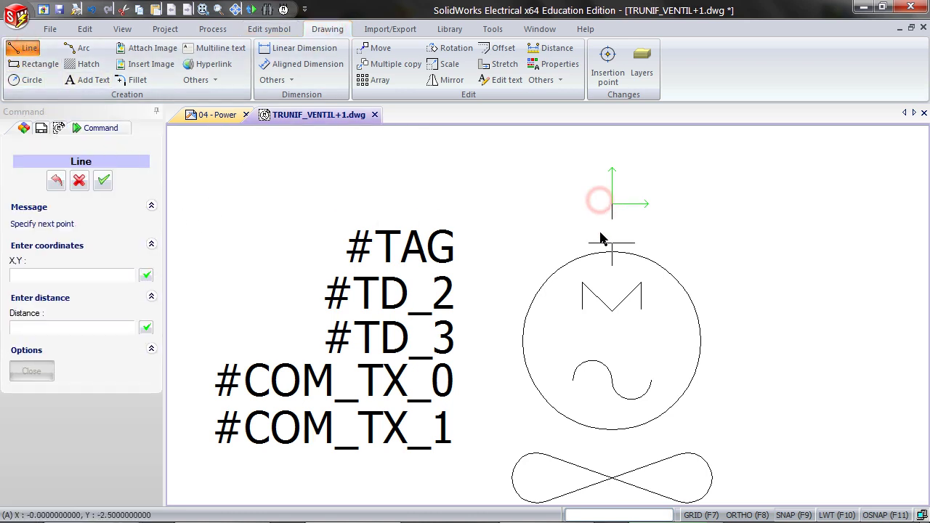
left_click(600, 238)
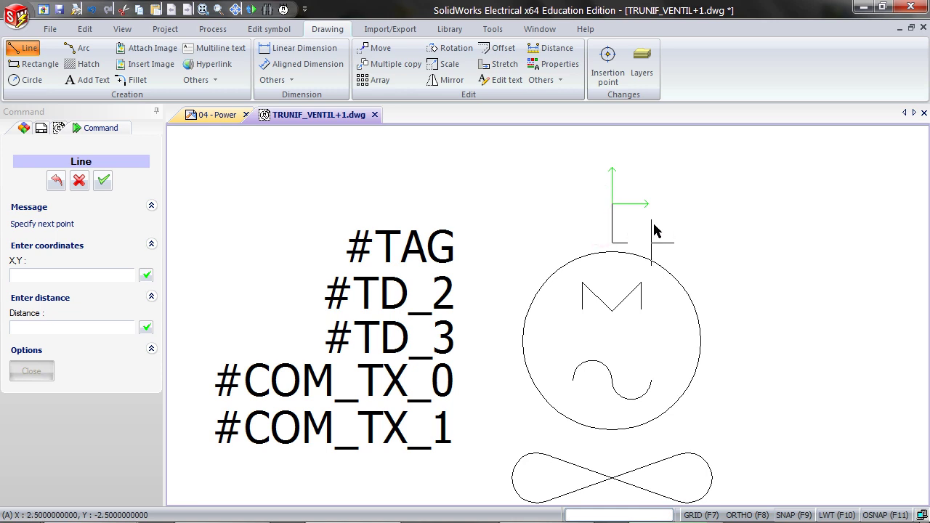
key("Escape")
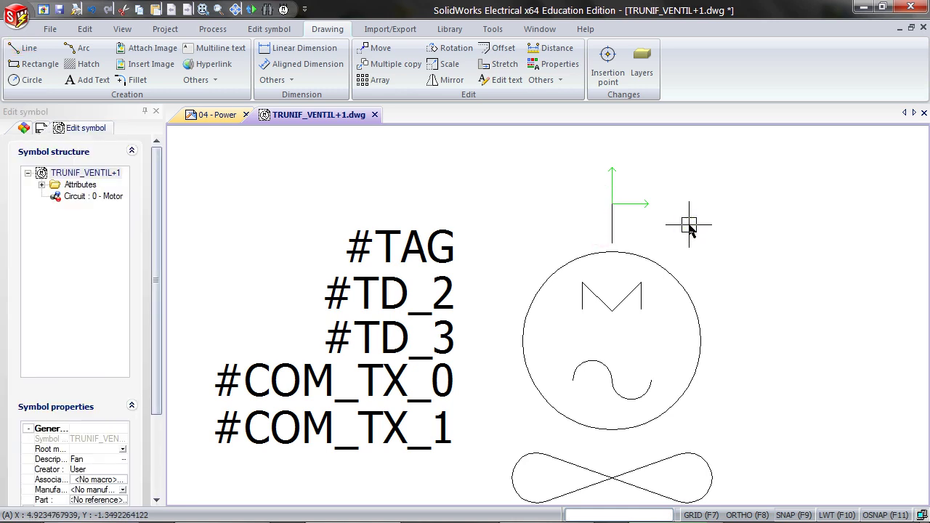
Move the vertical line 2.5 units to the left of the origin and stretch its lower end to Y -5.
left_click(613, 224)
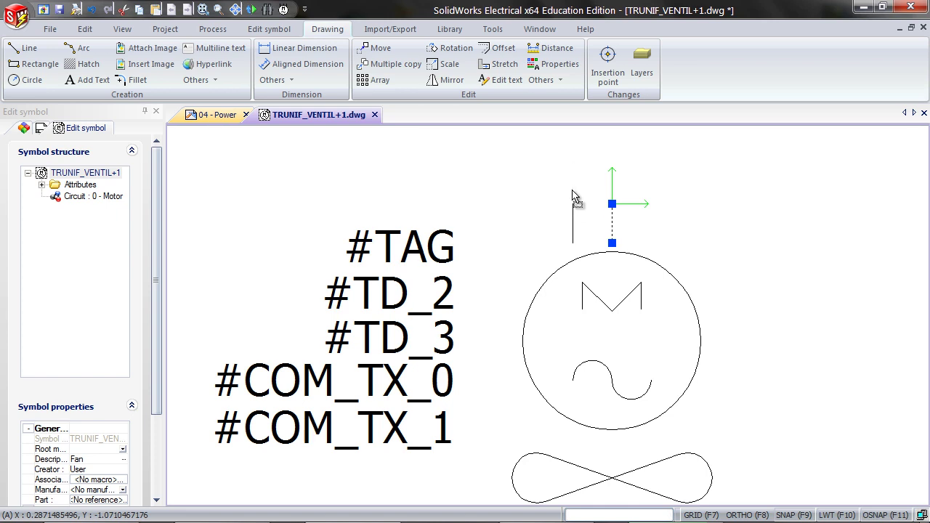
left_click(574, 197)
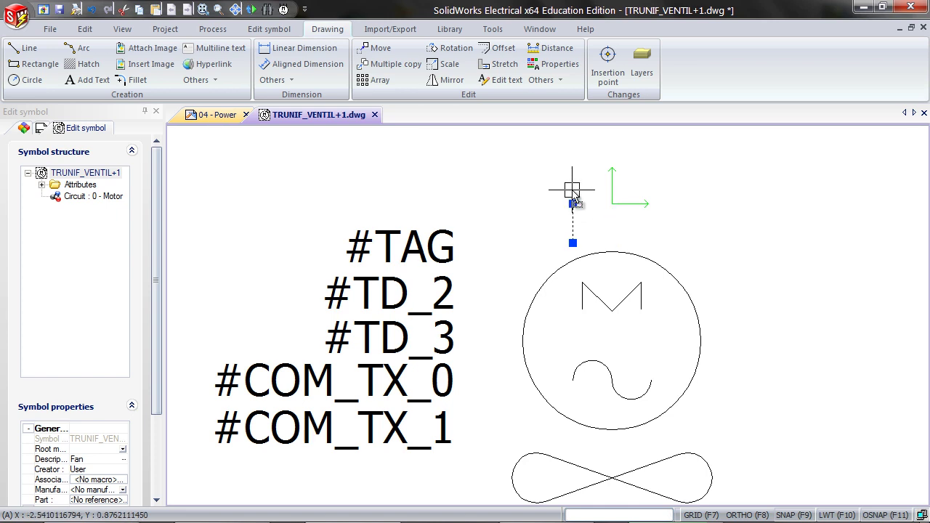
left_click(573, 243)
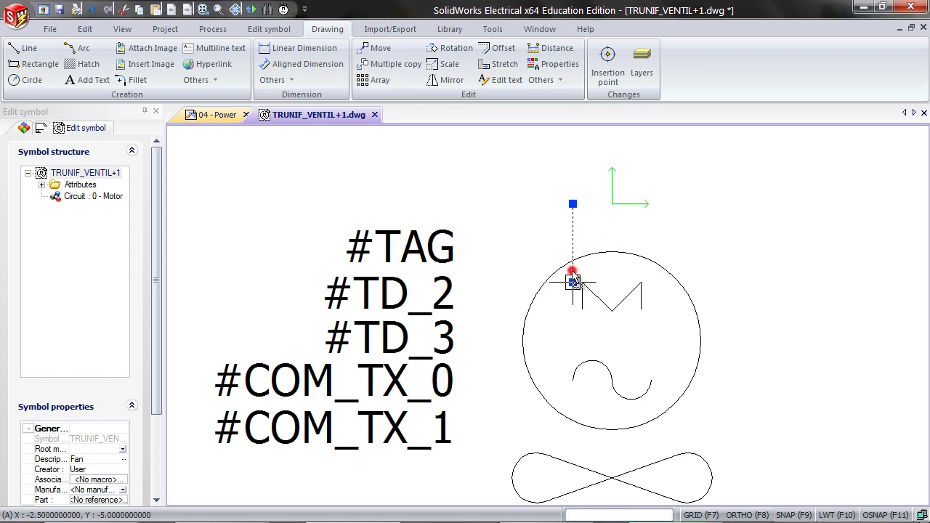
left_click(573, 281)
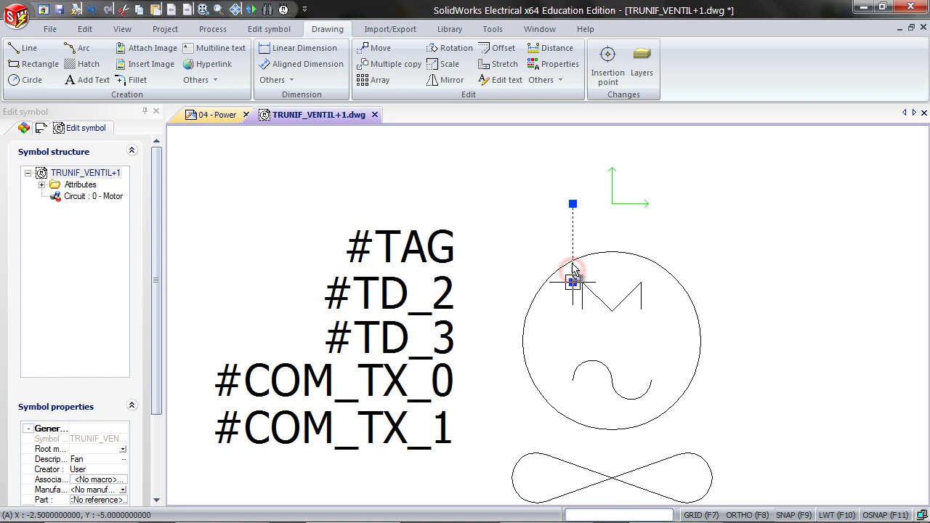
Copy the vertical line and paste the duplicate 2.5 units to the right of the origin.
right_click(573, 232)
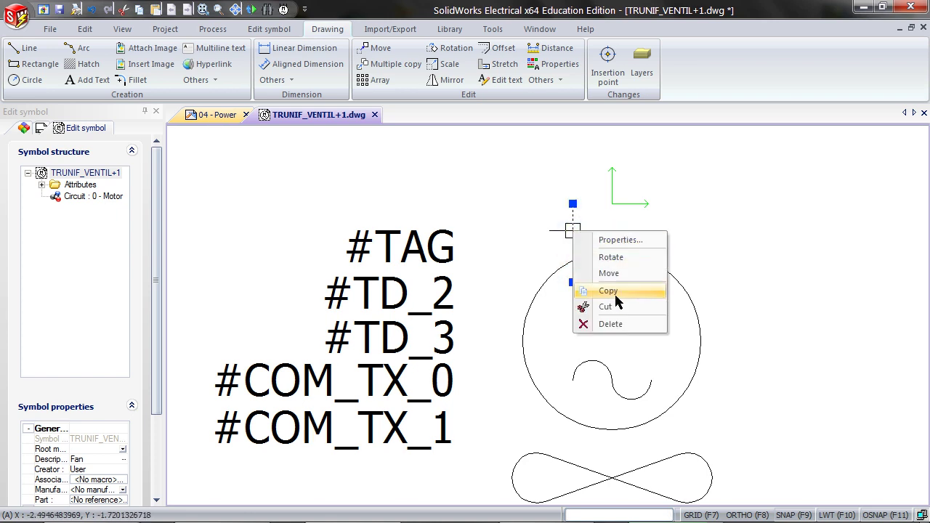
left_click(615, 294)
right_click(709, 209)
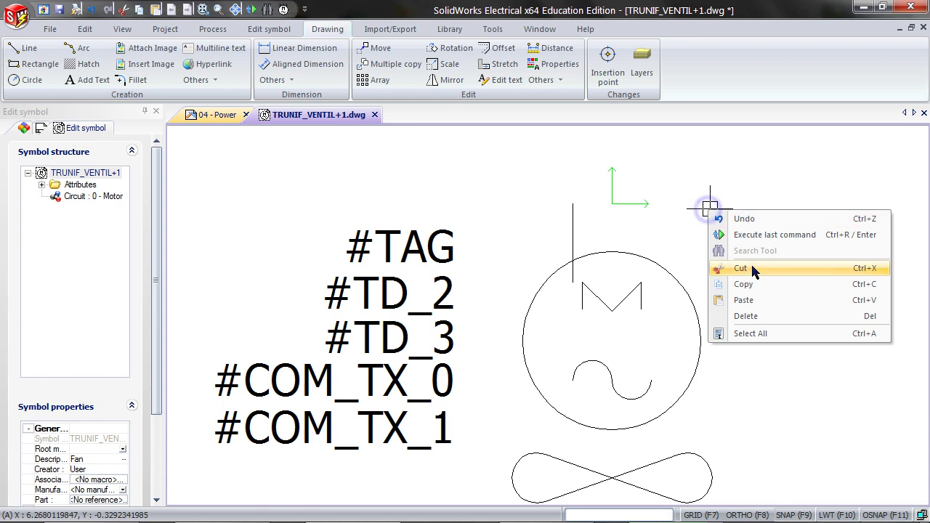
left_click(764, 300)
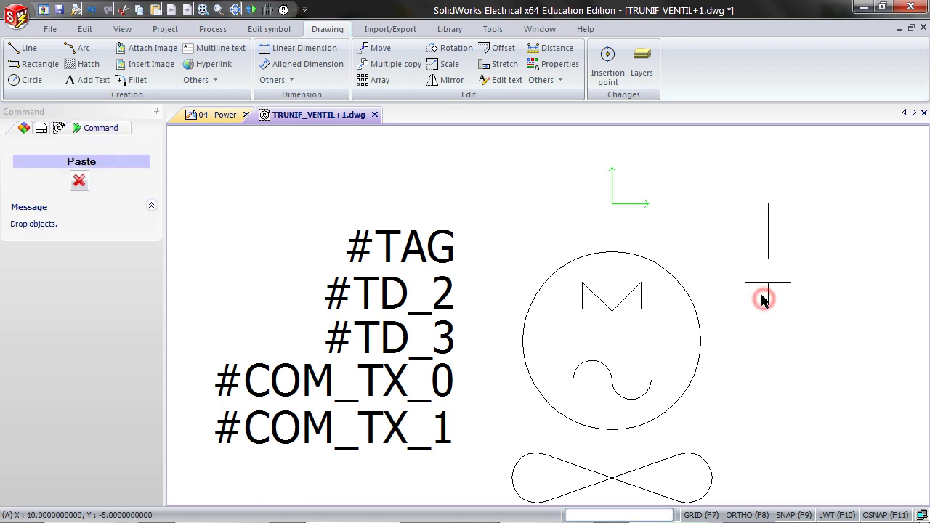
left_click(667, 277)
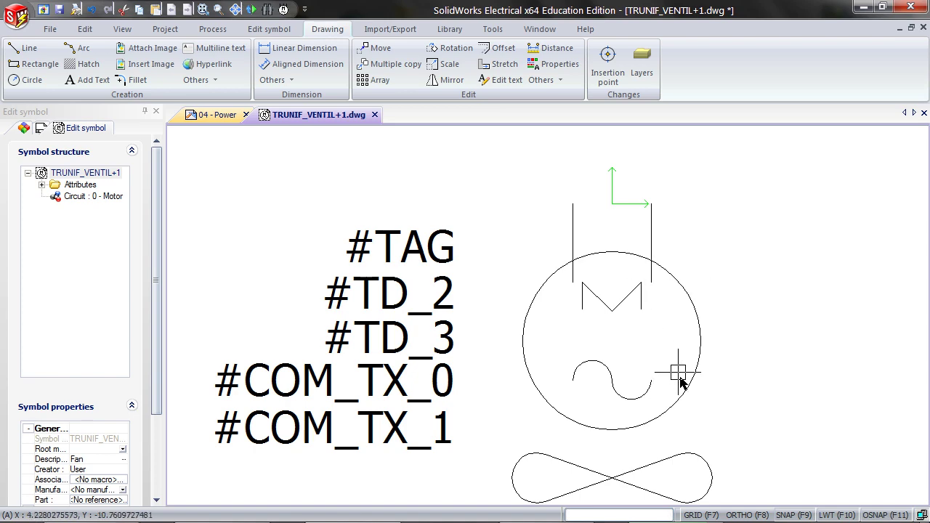
Turn off grid snapping and shorten both vertical lines so their lower ends meet the motor circle.
right_click(877, 516)
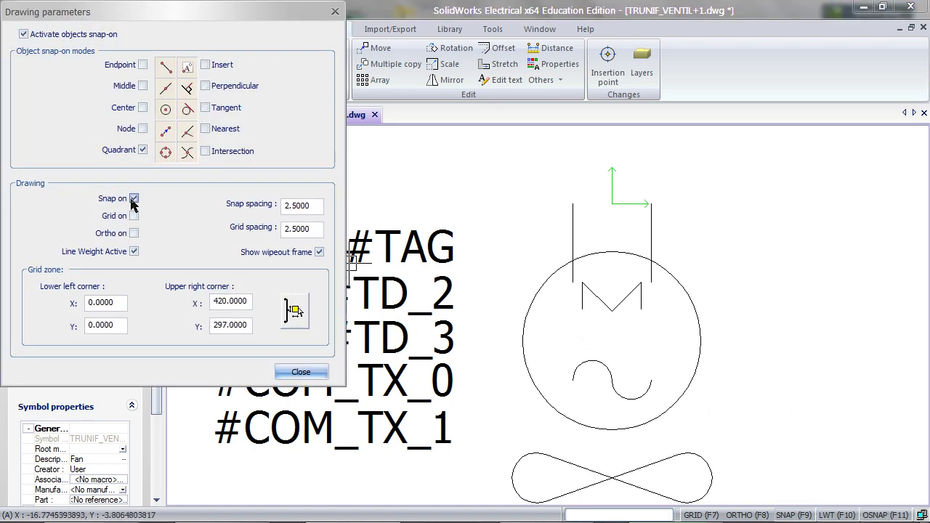
left_click(283, 369)
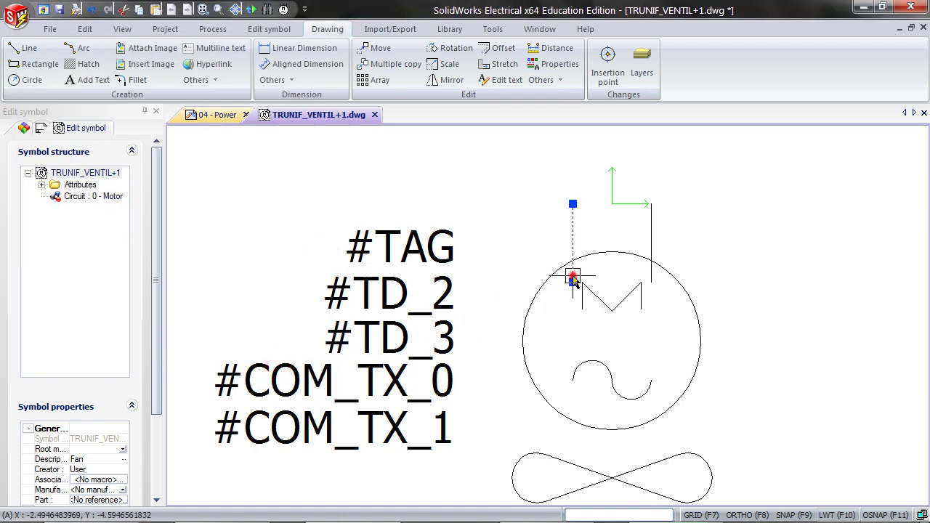
left_click(573, 283)
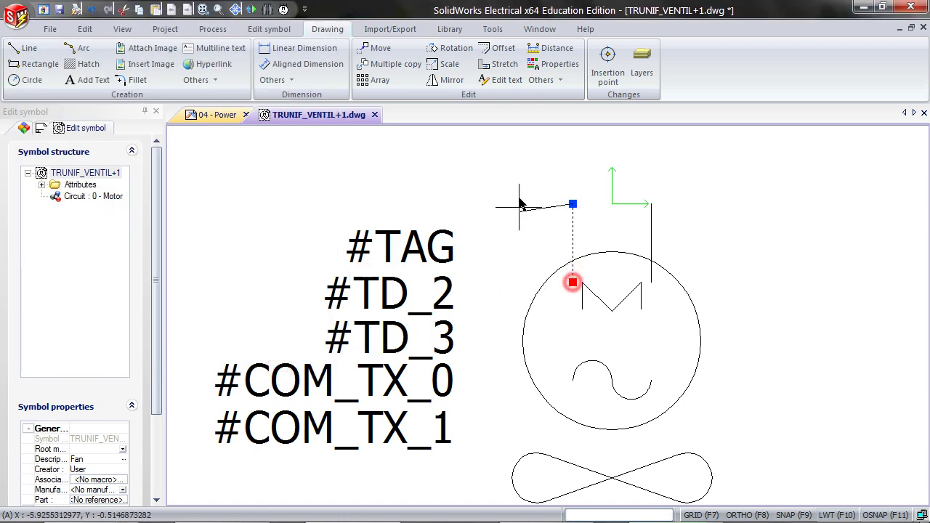
left_click(573, 260)
left_click(694, 244)
left_click(650, 279)
left_click(651, 283)
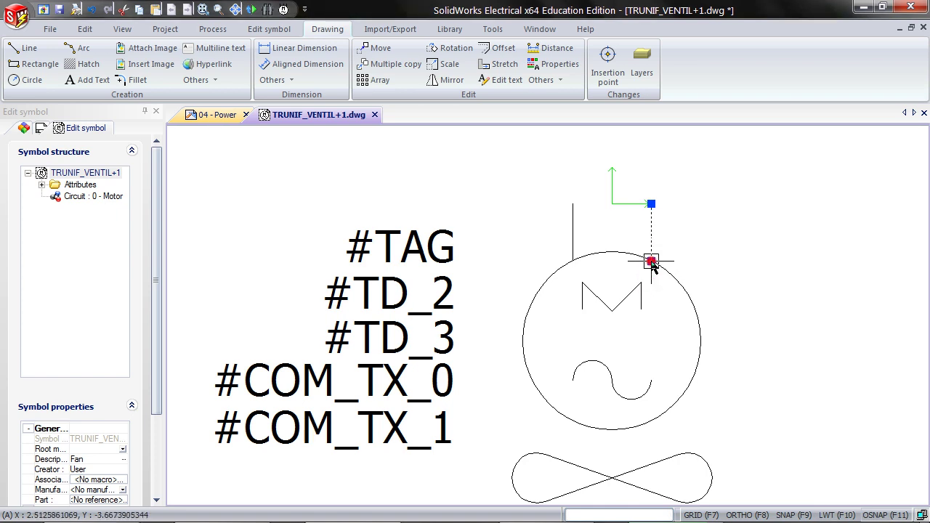
left_click(651, 260)
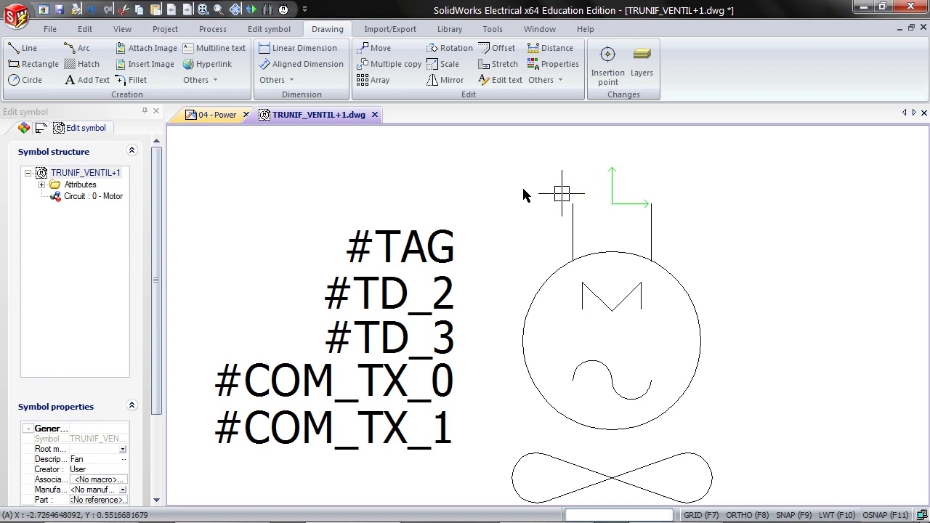
Insert an upward-facing connection point, not associated to a circuit, at the upper end of the left lead.
left_click(282, 32)
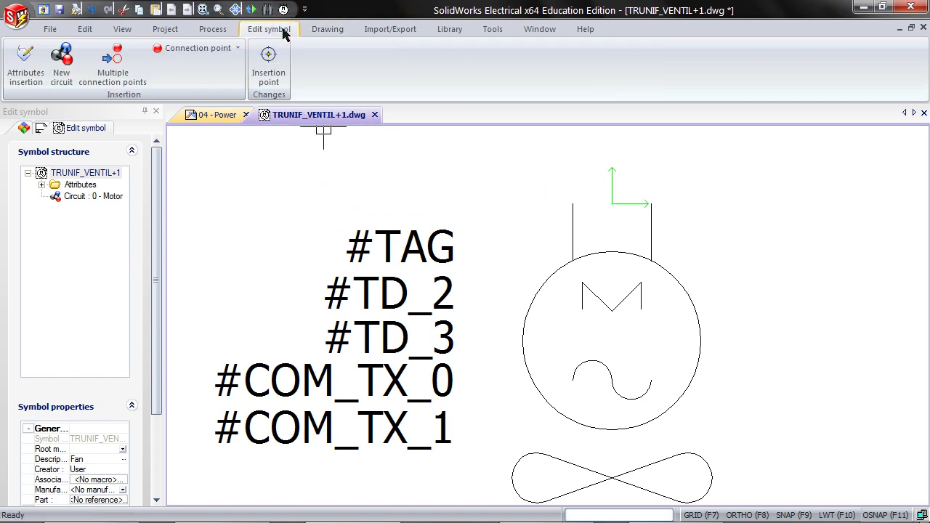
left_click(197, 48)
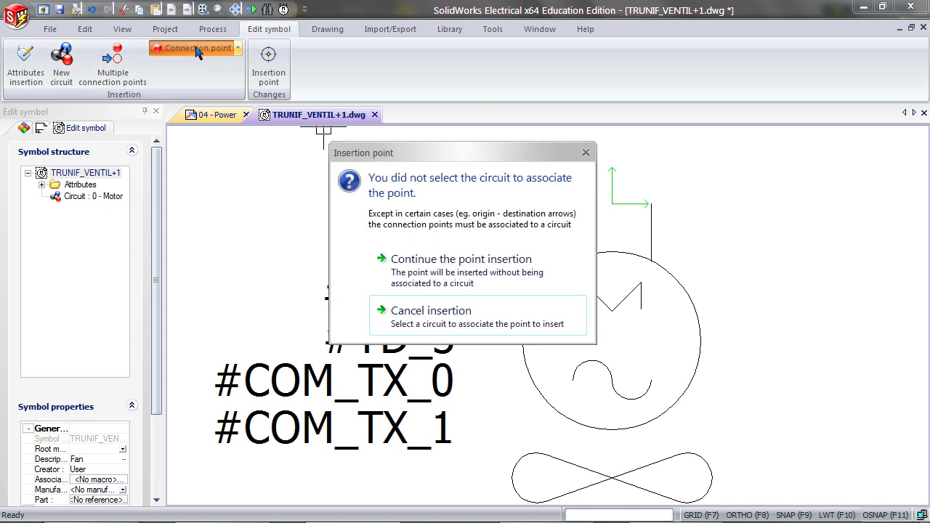
left_click(457, 259)
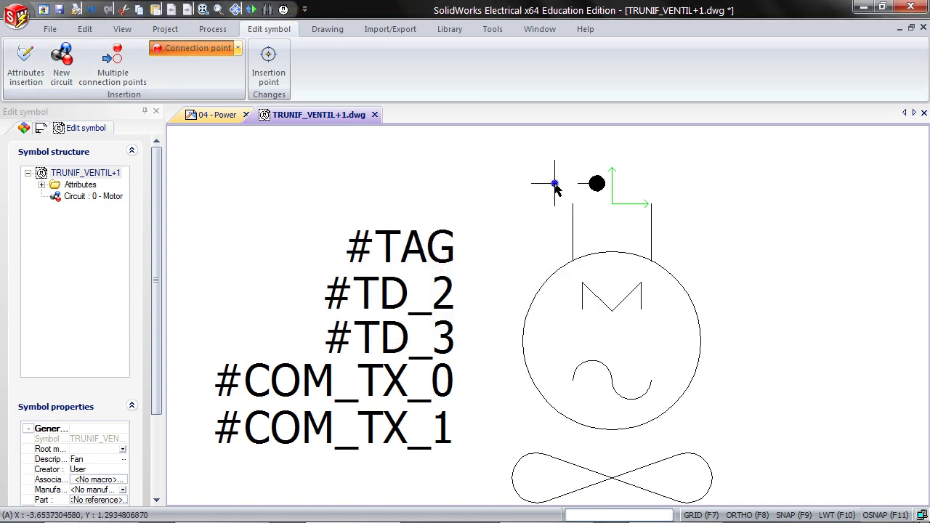
key("space")
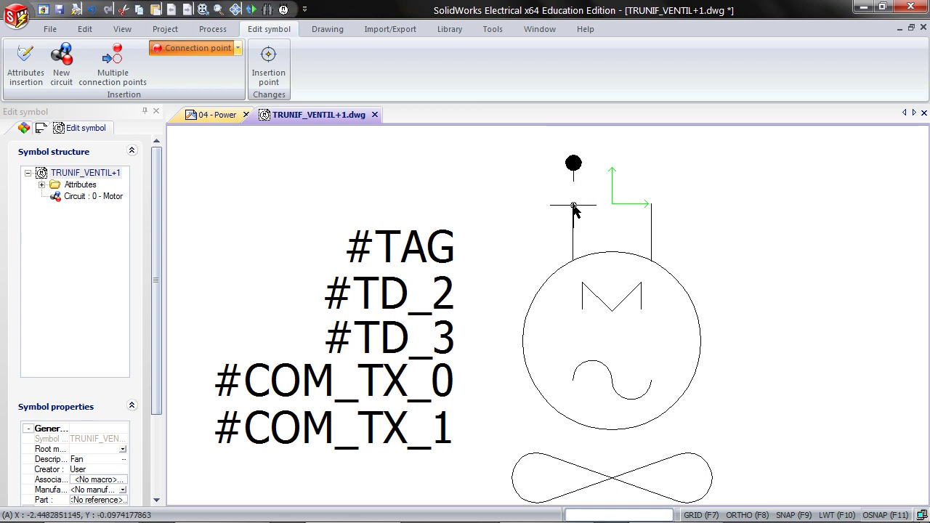
left_click(573, 206)
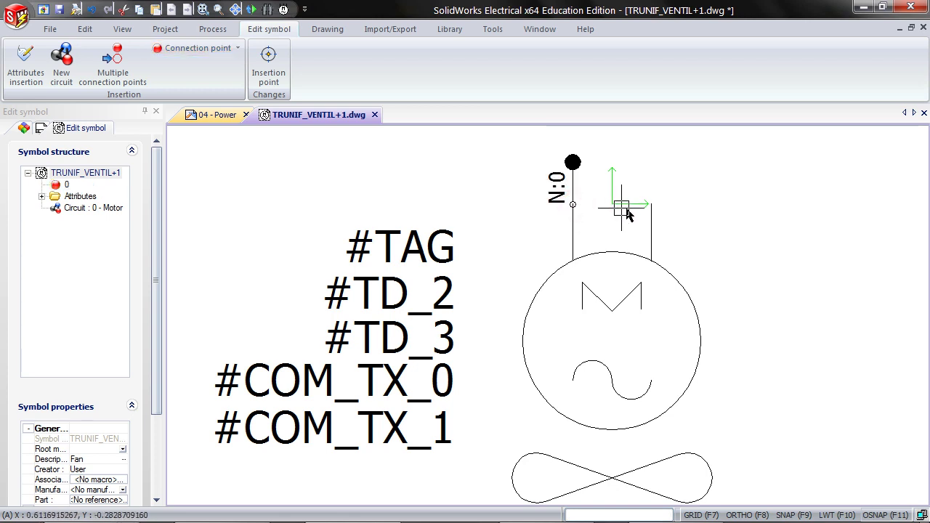
Insert a second connection point without a circuit at the upper end of the right lead, then close the symbol and save its changes.
left_click(199, 47)
left_click(496, 261)
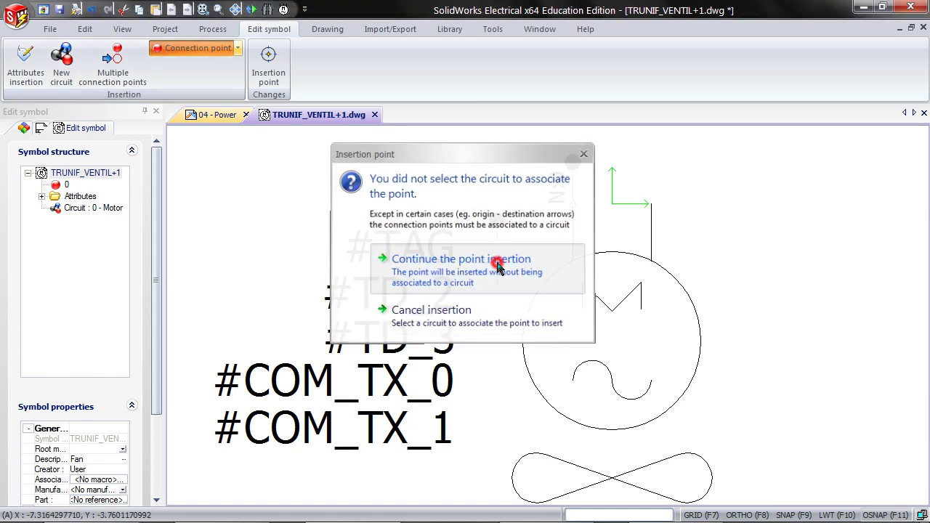
left_click(651, 205)
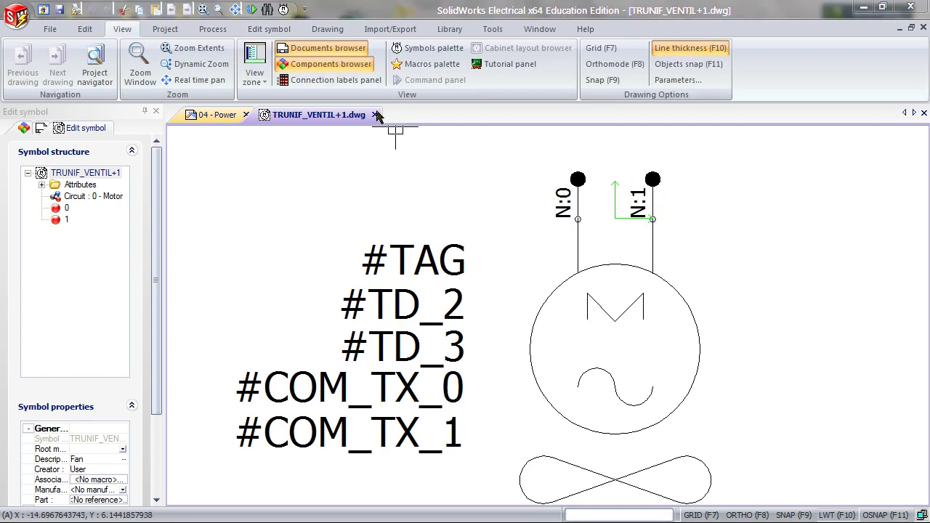
left_click(375, 117)
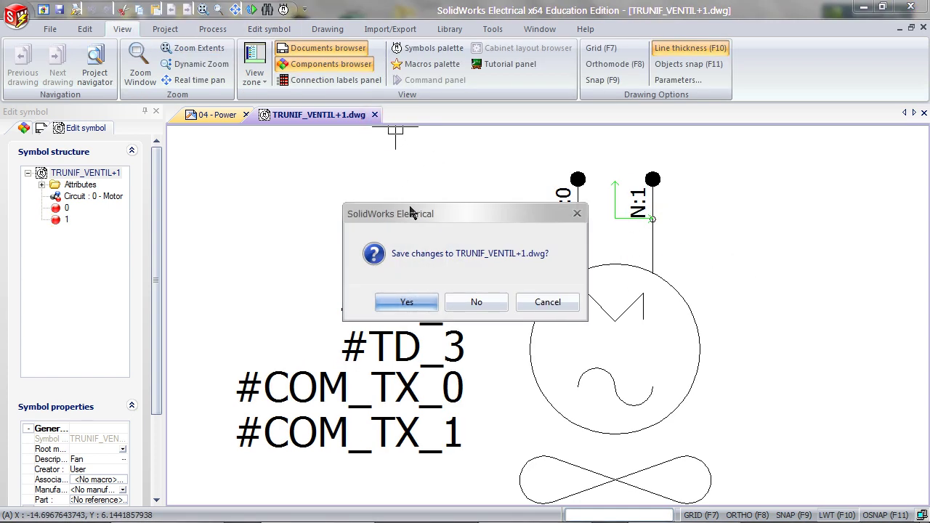
left_click(428, 302)
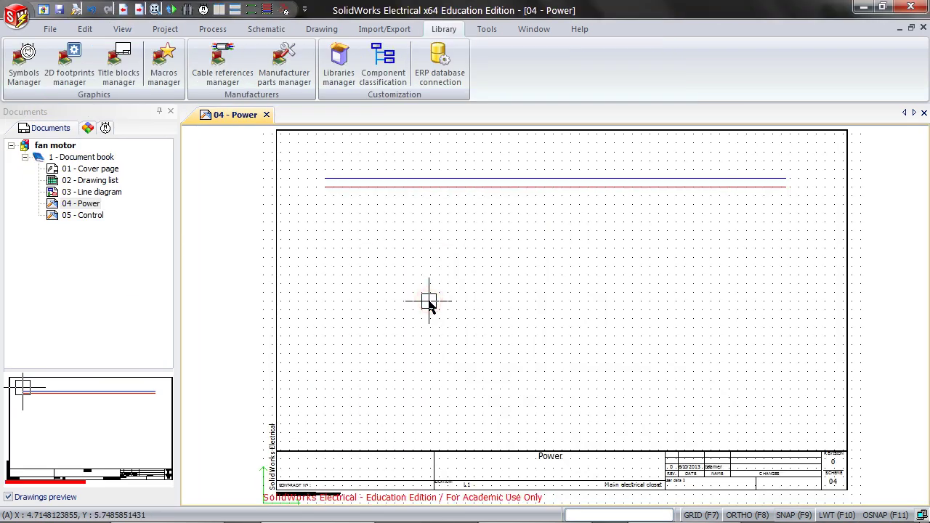
Change the description of symbol TRUNIF_VENTIL+1 to "Fan 2" in the Symbols manager and close the manager.
left_click(24, 76)
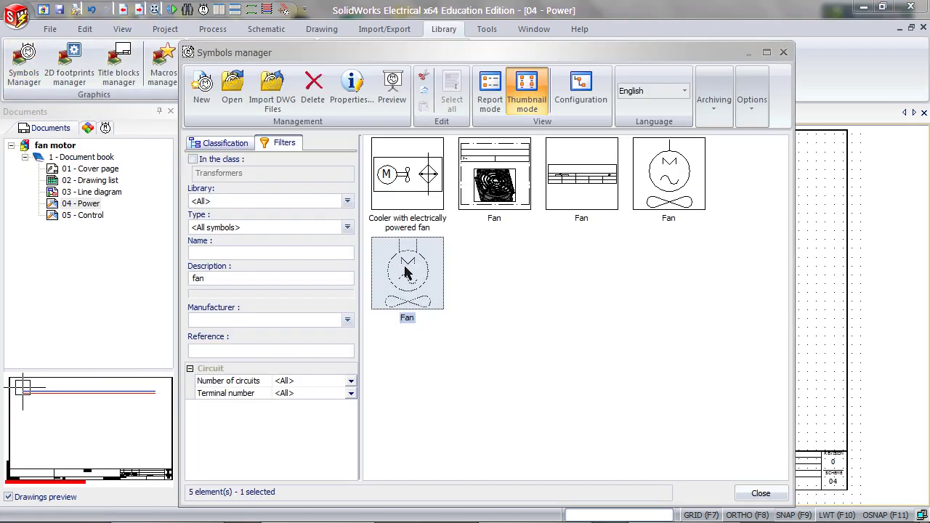
left_click(342, 100)
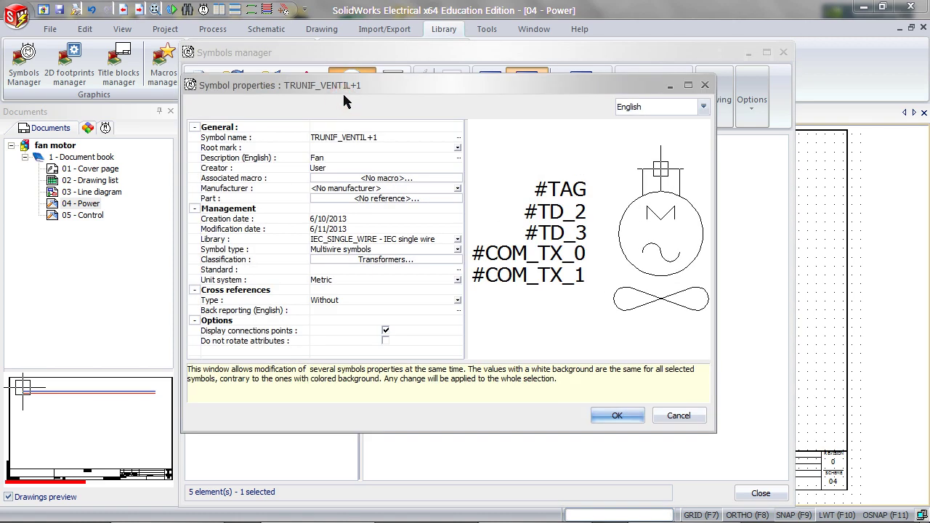
left_click(351, 157)
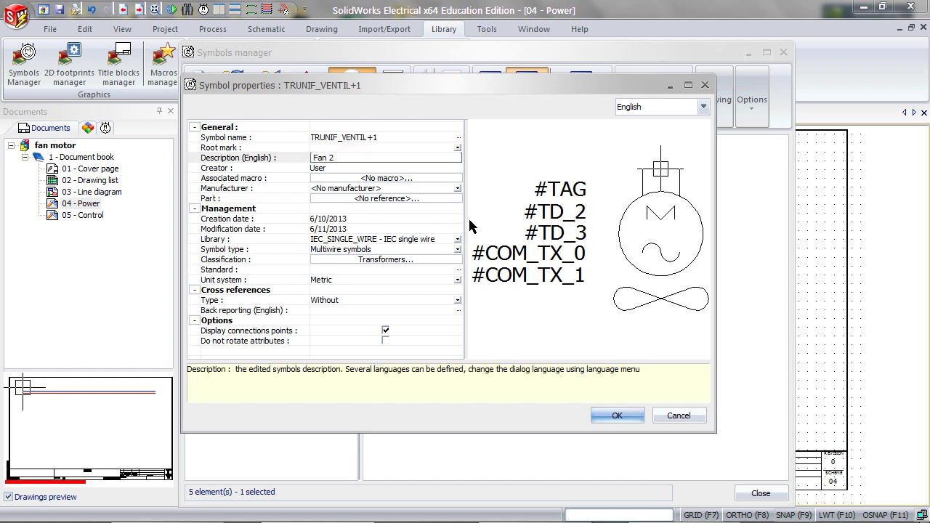
left_click(600, 417)
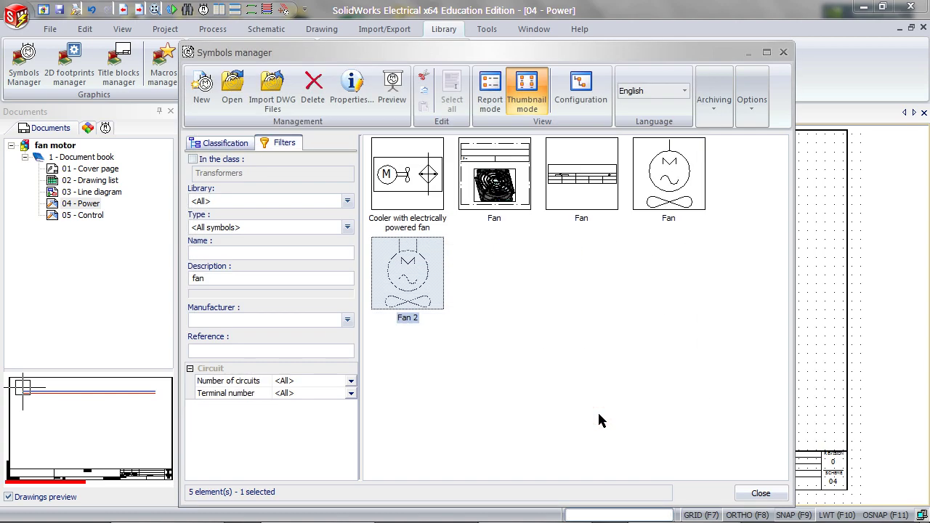
left_click(589, 375)
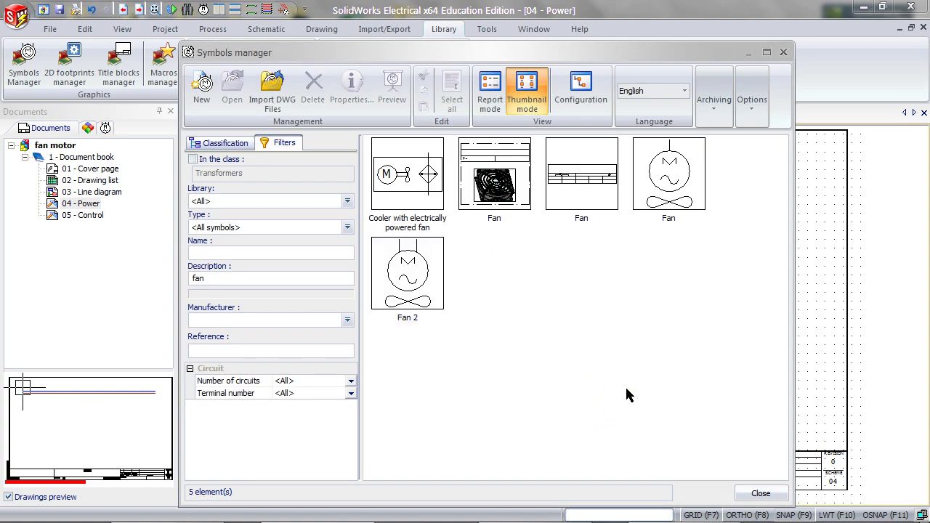
left_click(760, 493)
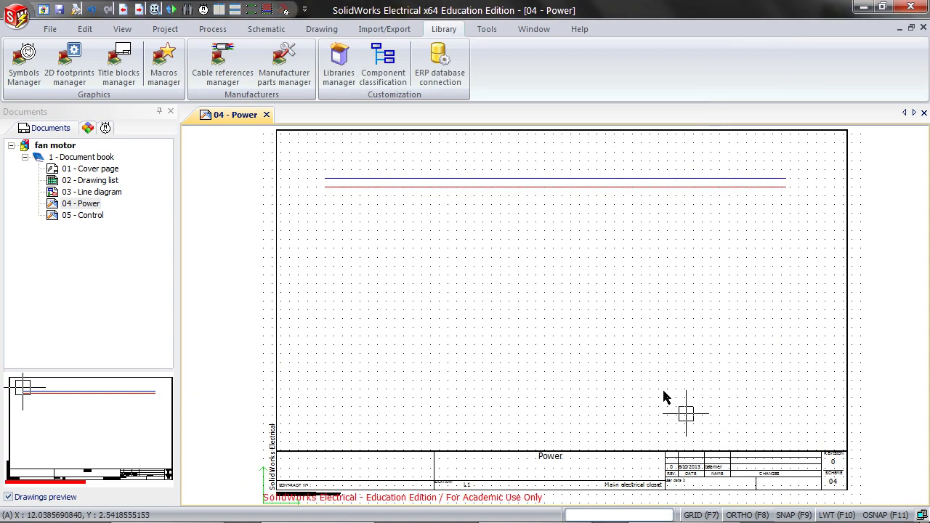
Start a symbol insertion on the power schematic, filter the symbols by description "fan" and choose Fan 2 (TRUNIF_VENTIL+1).
left_click(267, 33)
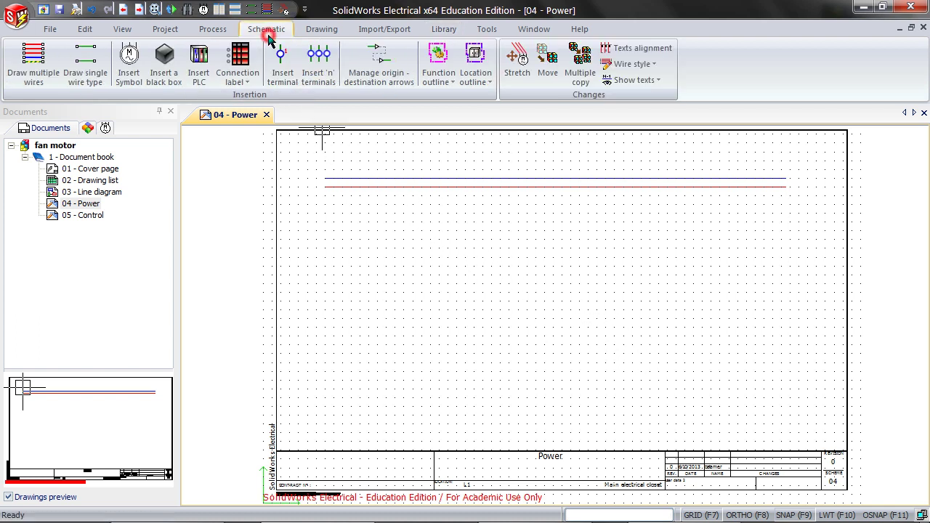
left_click(128, 75)
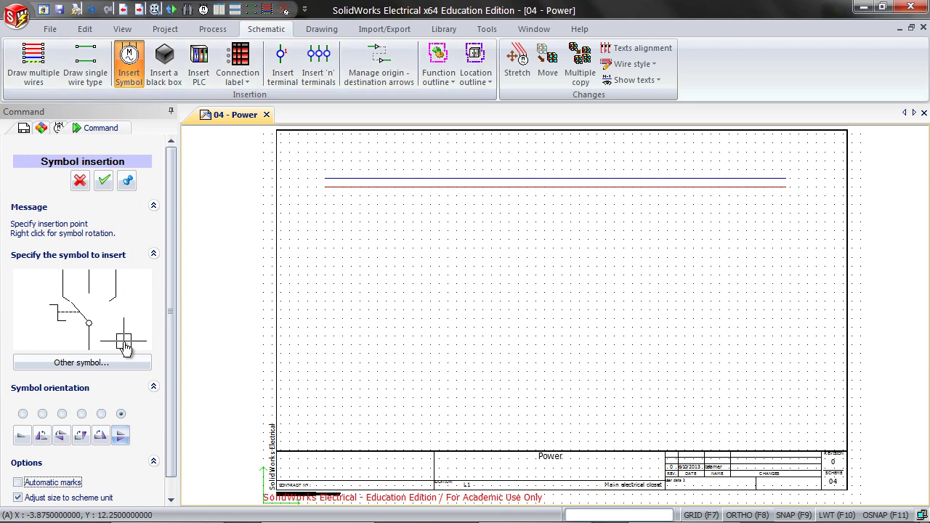
left_click(128, 363)
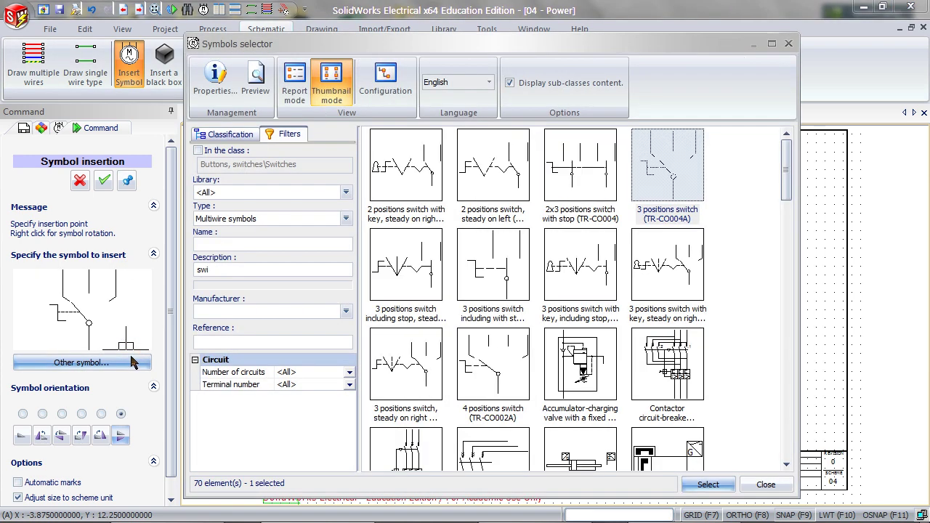
double_click(230, 269)
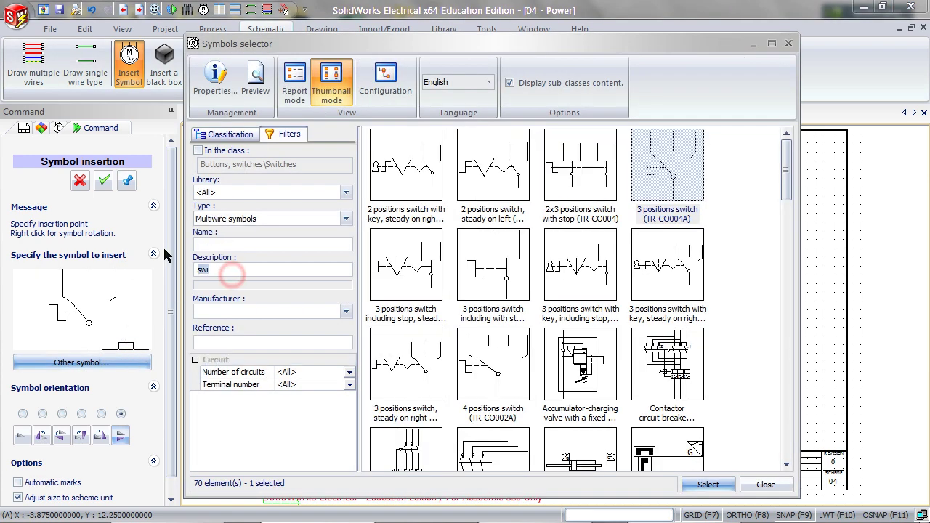
type("fan")
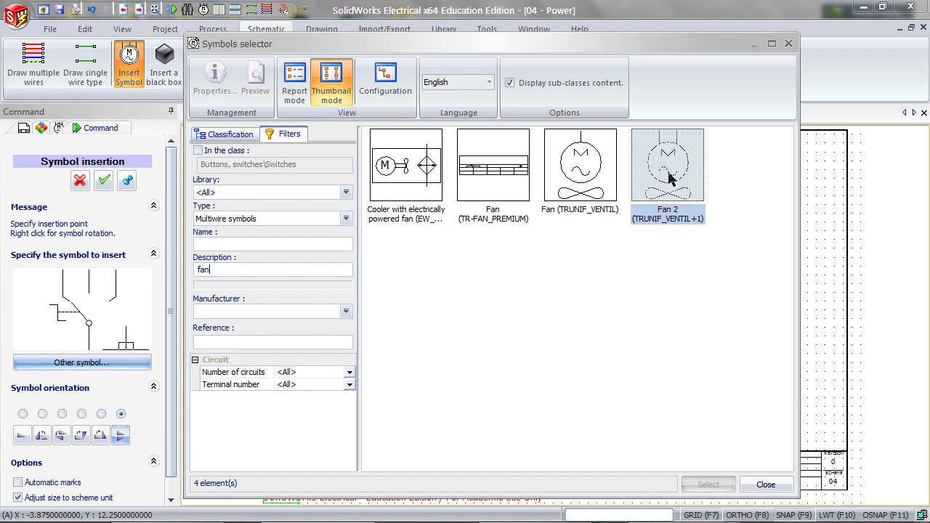
left_click(669, 178)
left_click(720, 485)
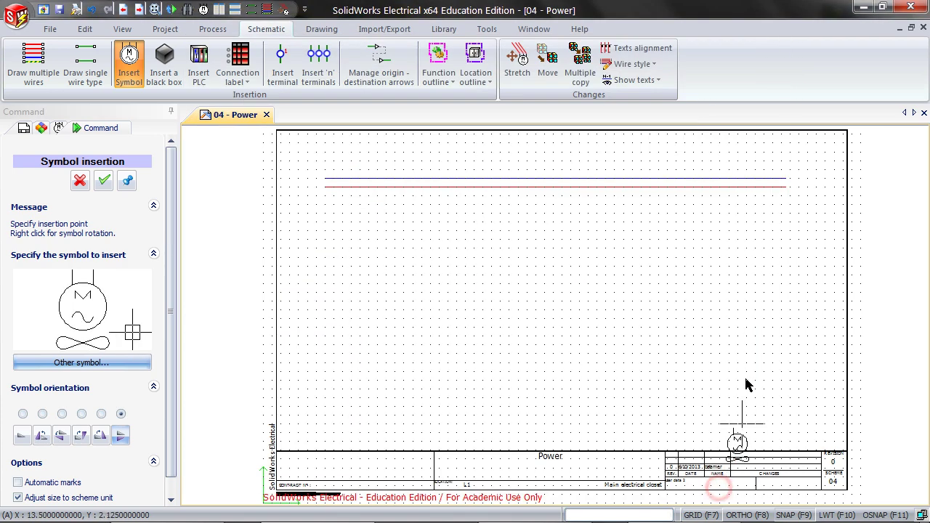
Rotate the fan symbol so its leads face left, place it on the right ends of the two wires and accept its default properties.
right_click(801, 203)
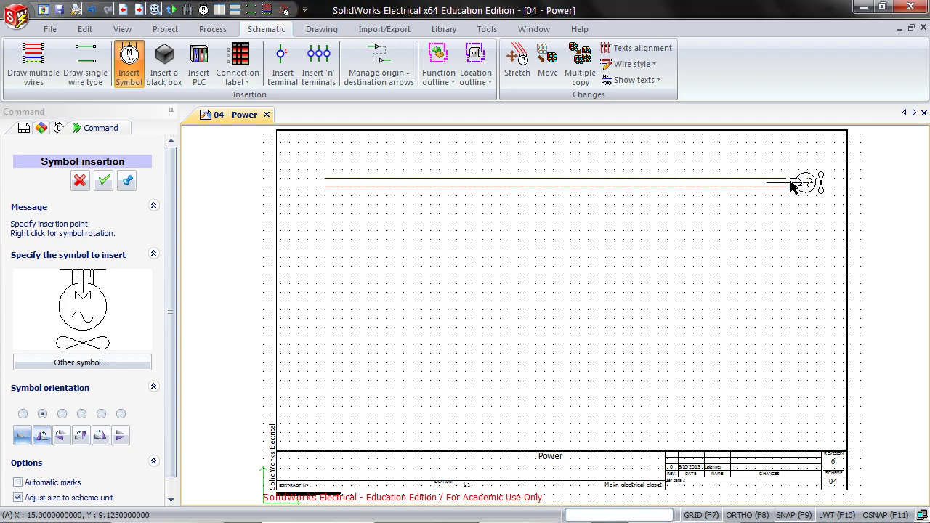
left_click(784, 183)
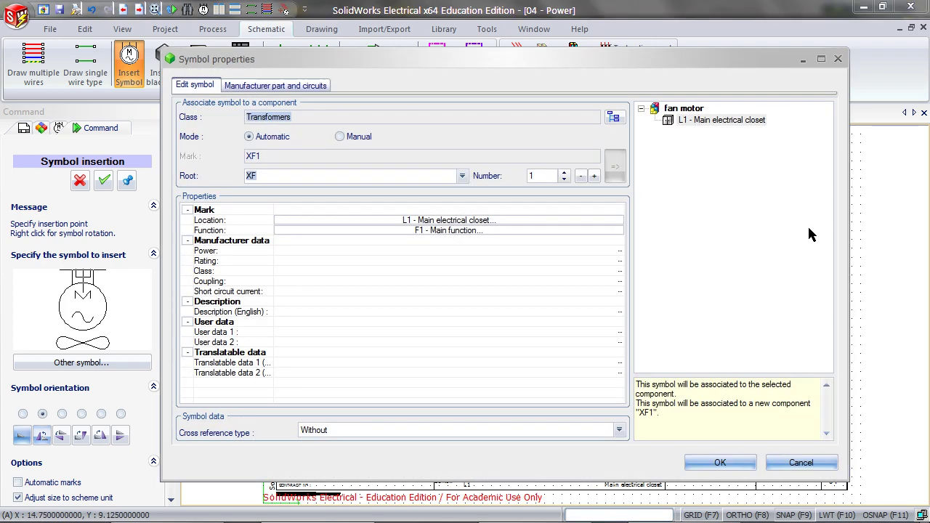
left_click(719, 463)
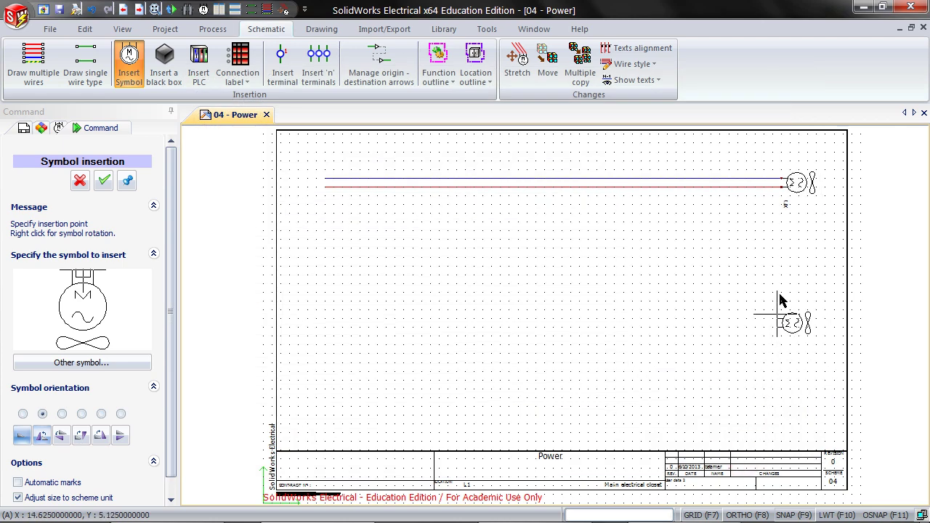